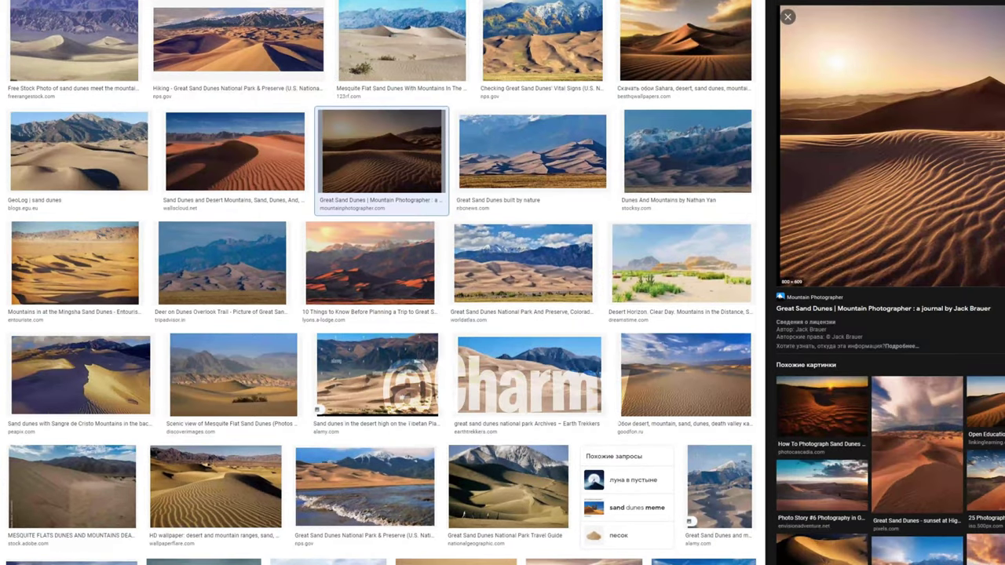
Copy the sunset sand dunes picture from the image results, paste it into Photoshop behind the character and scale it to fill the canvas.
right_click(952, 222)
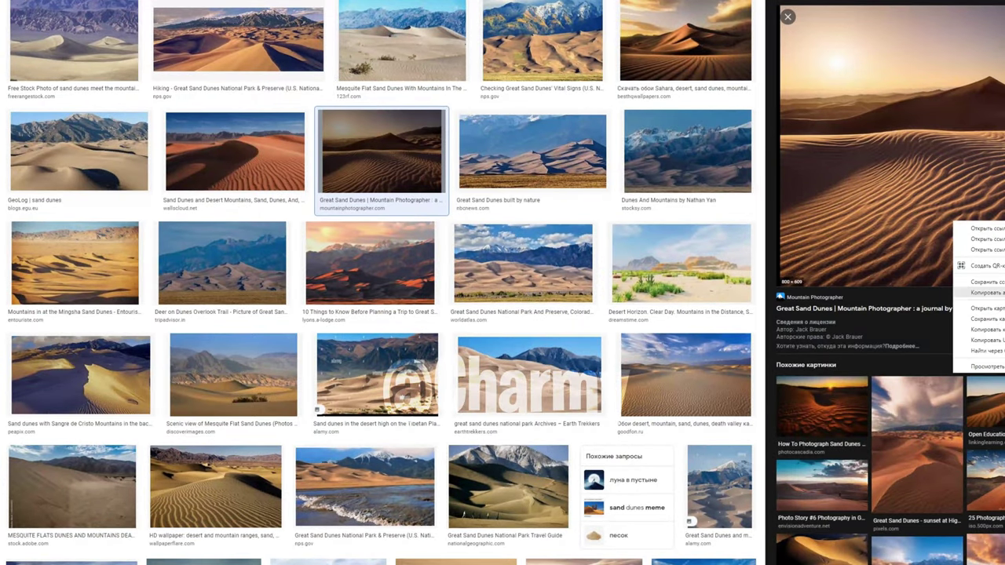
left_click(973, 267)
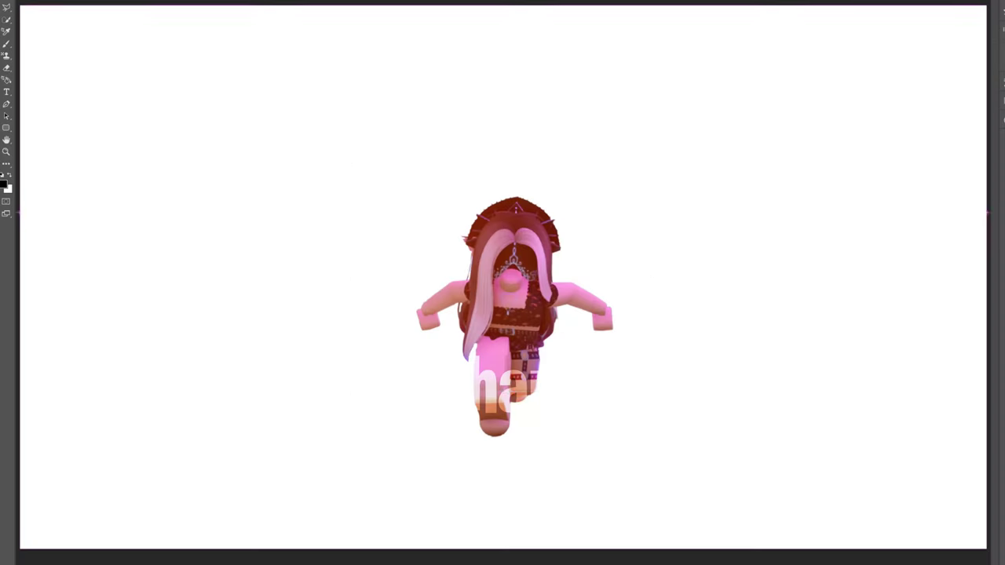
key("ctrl+v")
left_click_drag(249, 198, 20, 289)
key("Return")
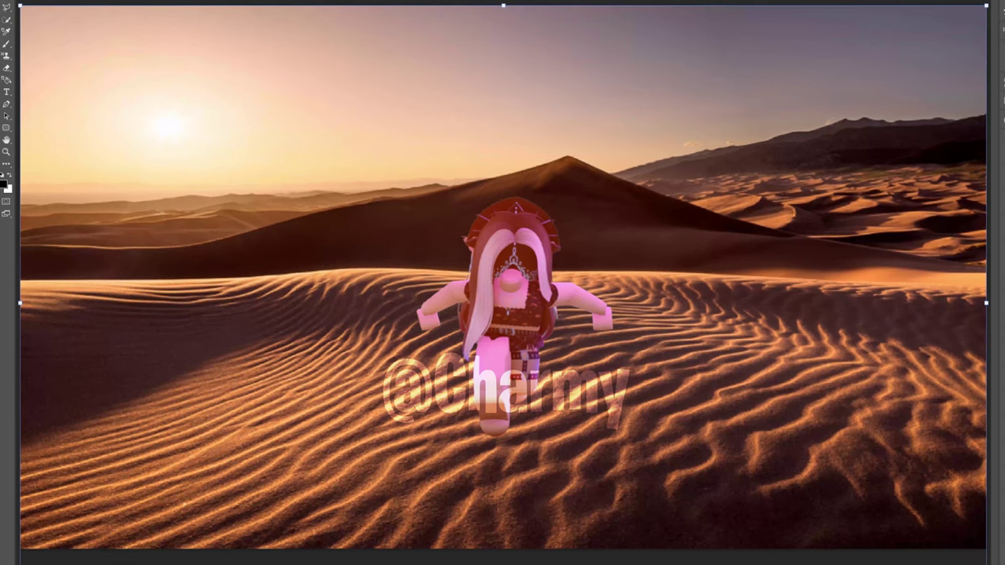
Enlarge the character and position it in the centre of the rippled sand in front of the dune peak.
left_click_drag(527, 231, 579, 167)
key("ctrl+t")
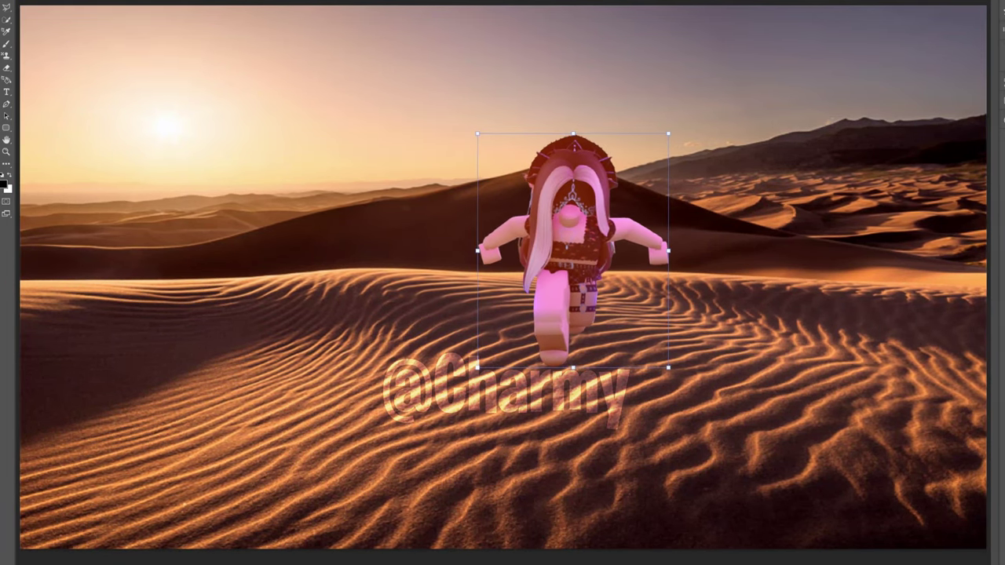
left_click_drag(561, 259, 518, 330)
left_click_drag(617, 426, 623, 461)
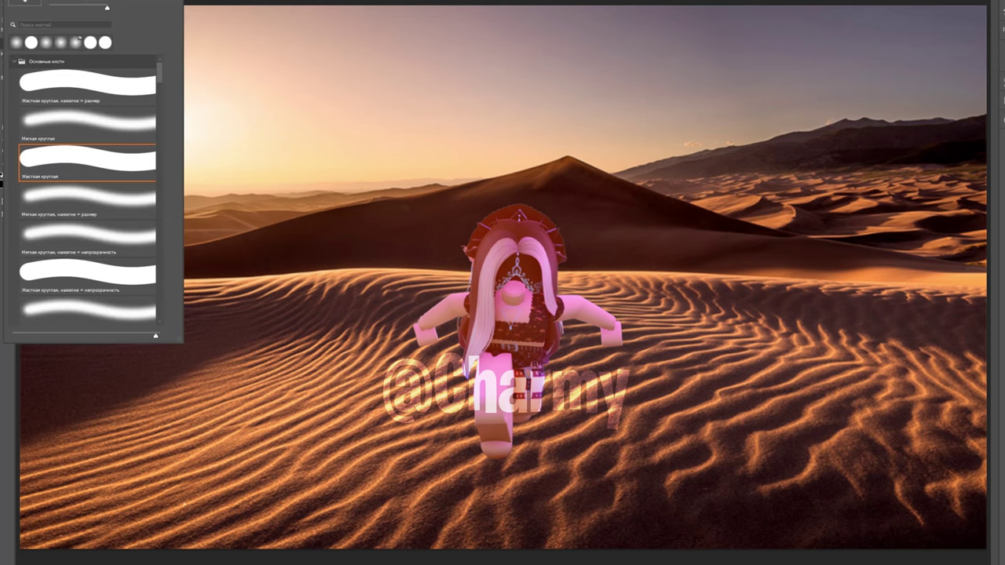
Paint a large pale-orange disc over the sun with the hard round brush and soften it with a Blur Gallery filter.
key("Return")
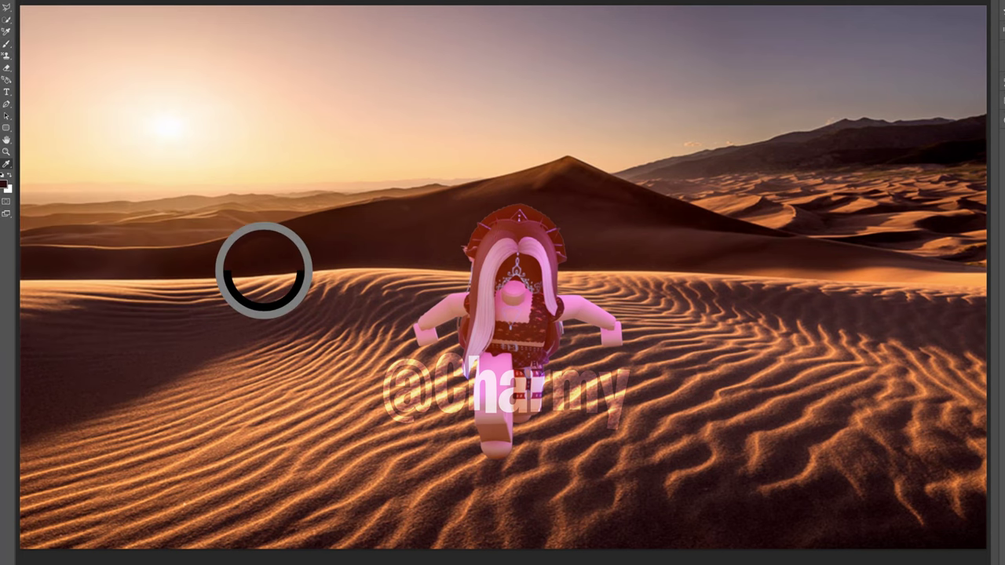
left_click(236, 135)
left_click(203, 1)
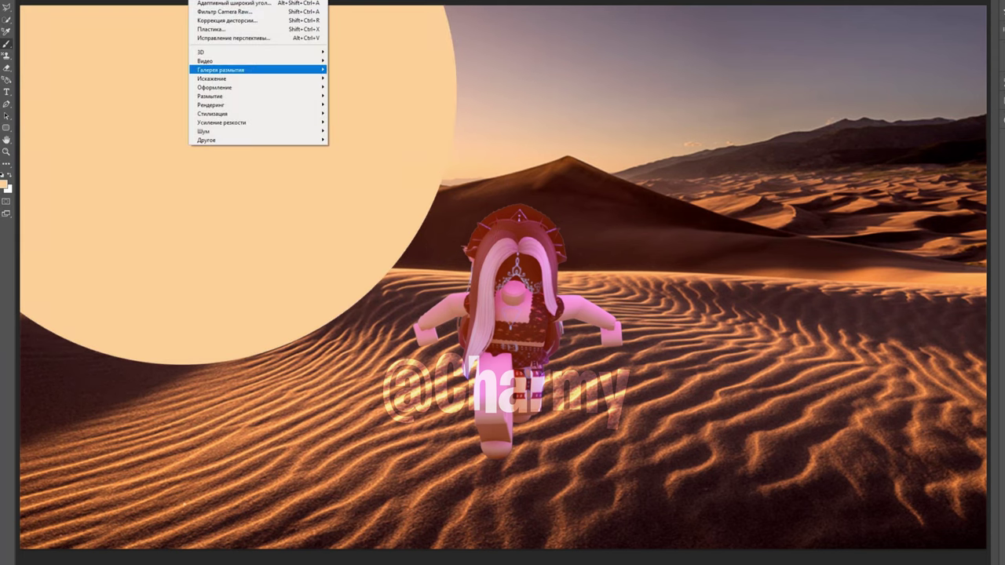
left_click(377, 71)
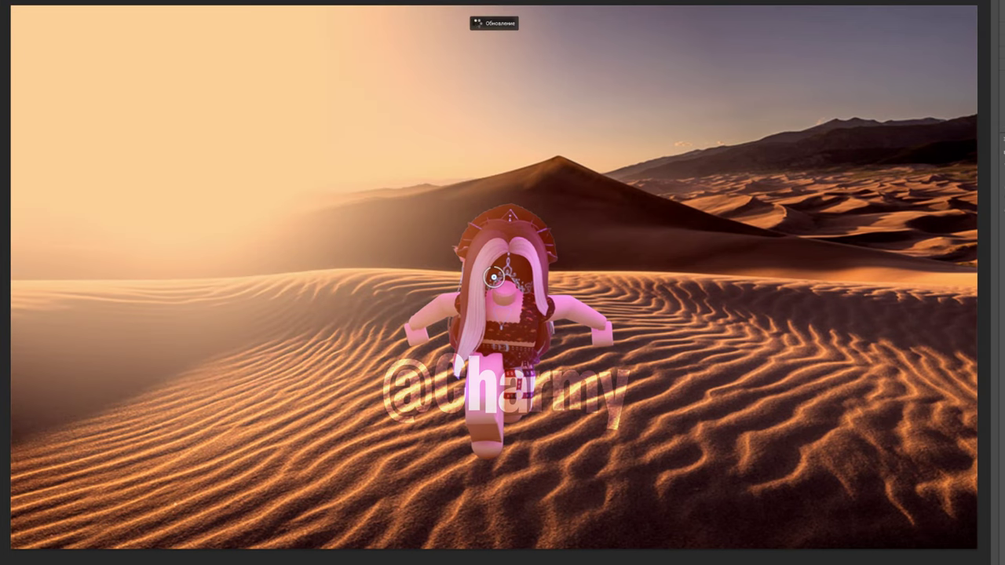
key("Return")
Enlarge the blurred glow and limit it to the character so it lights only the figure.
key("ctrl+t")
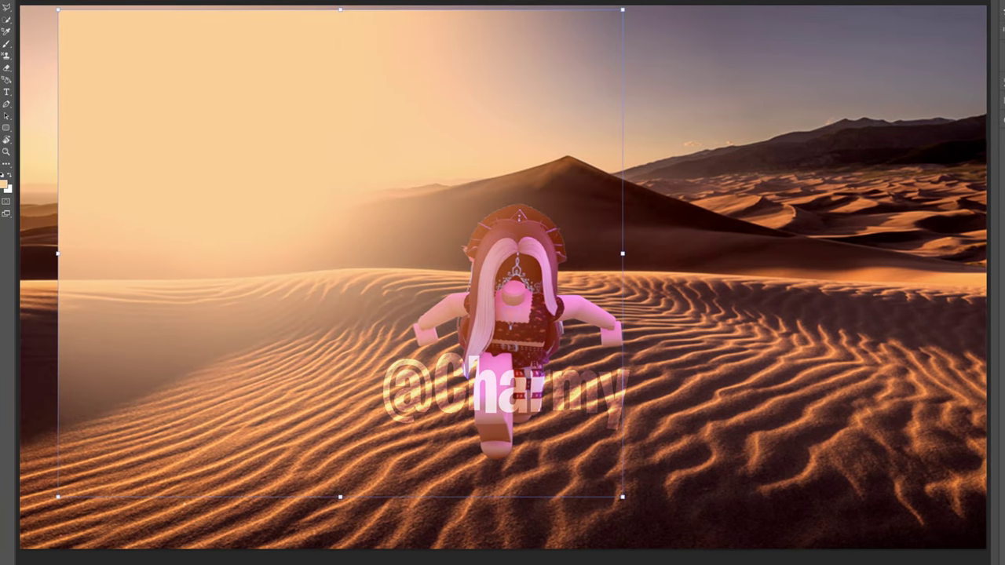
left_click_drag(636, 509, 734, 564)
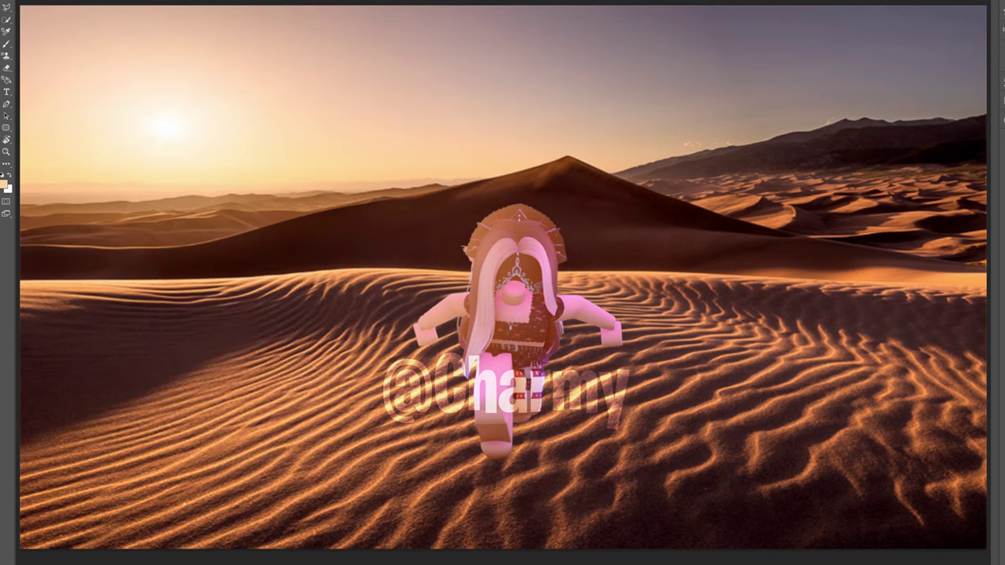
key("Return")
key("Return")
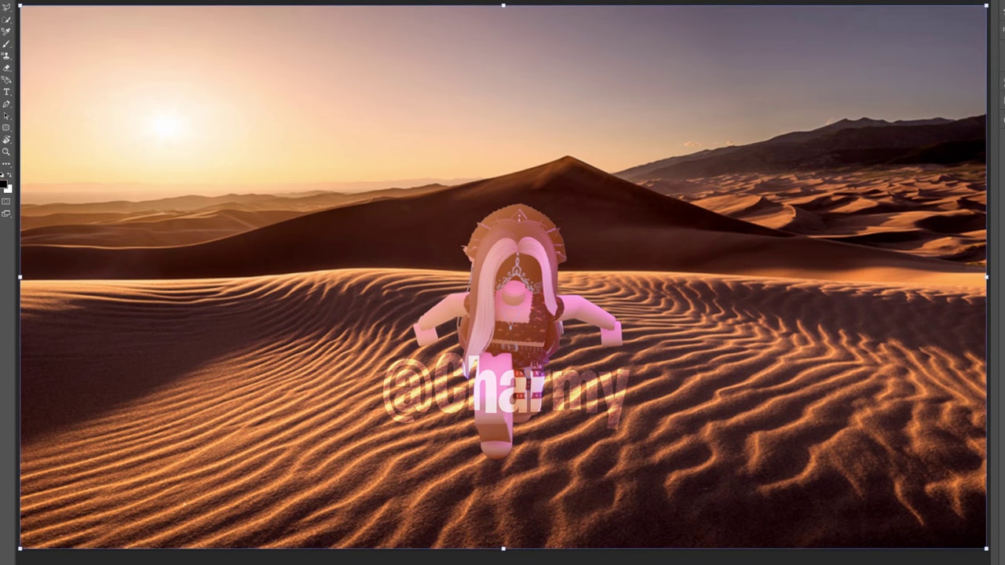
Rotate a black silhouette copy of the character onto its side and place it on the sand at the feet as a shadow.
key("ctrl+t")
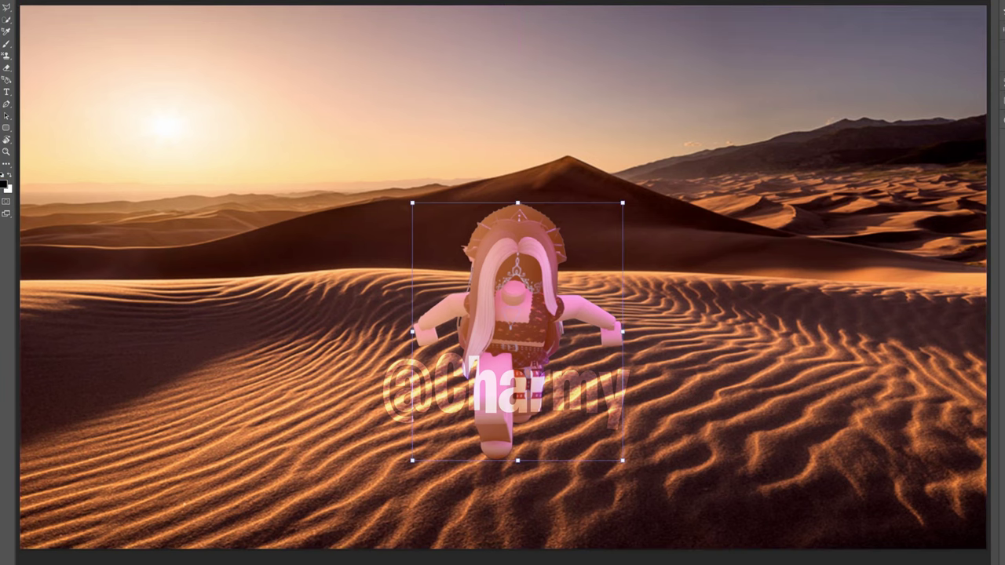
left_click_drag(518, 203, 616, 370)
right_click(537, 260)
left_click(613, 414)
left_click_drag(656, 474, 644, 455)
key("Return")
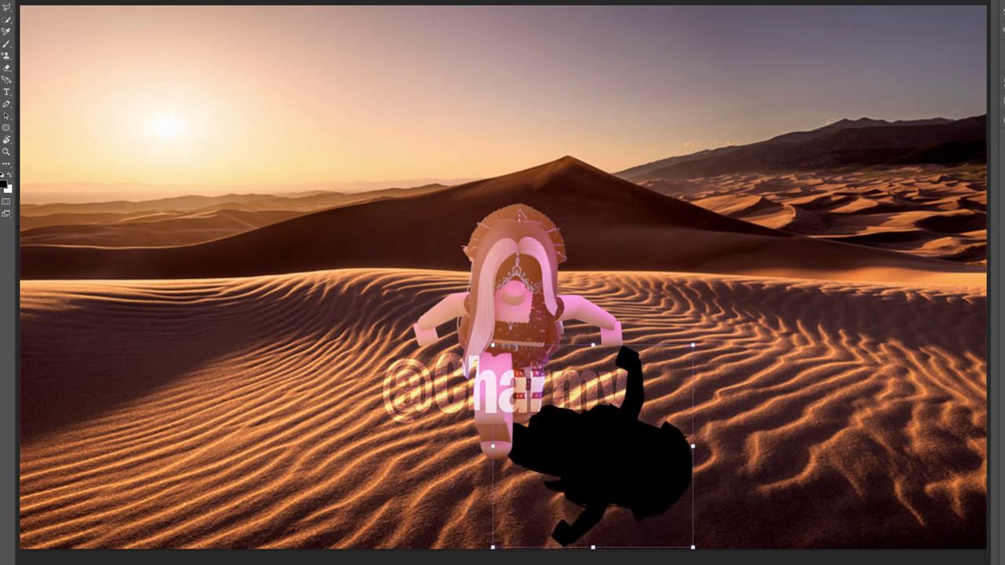
Stretch the black shadow with a Perspective transform so it widens away from the character's feet.
left_click(90, 1)
mouse_move(55, 1)
mouse_move(103, 153)
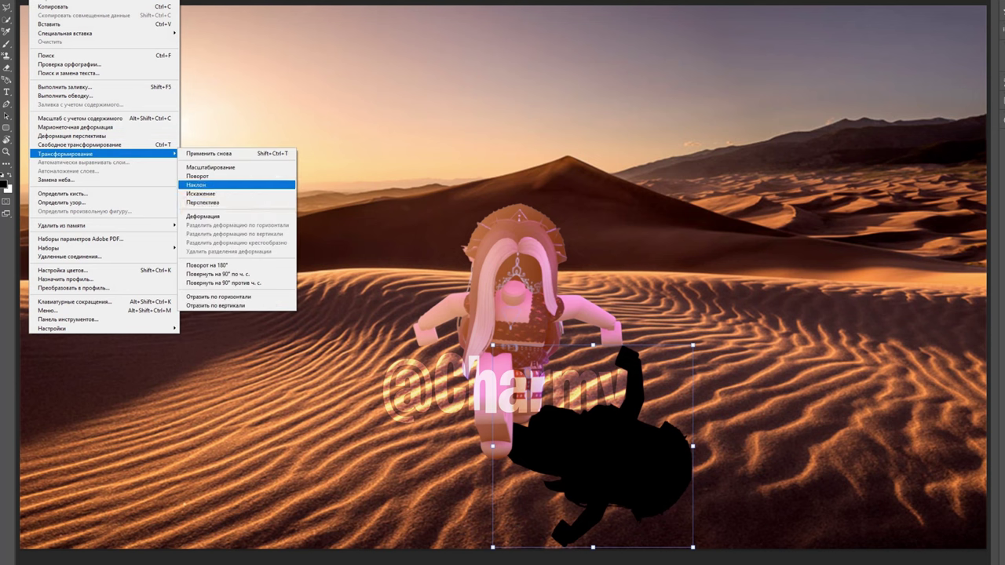
left_click(202, 201)
left_click_drag(707, 338, 774, 386)
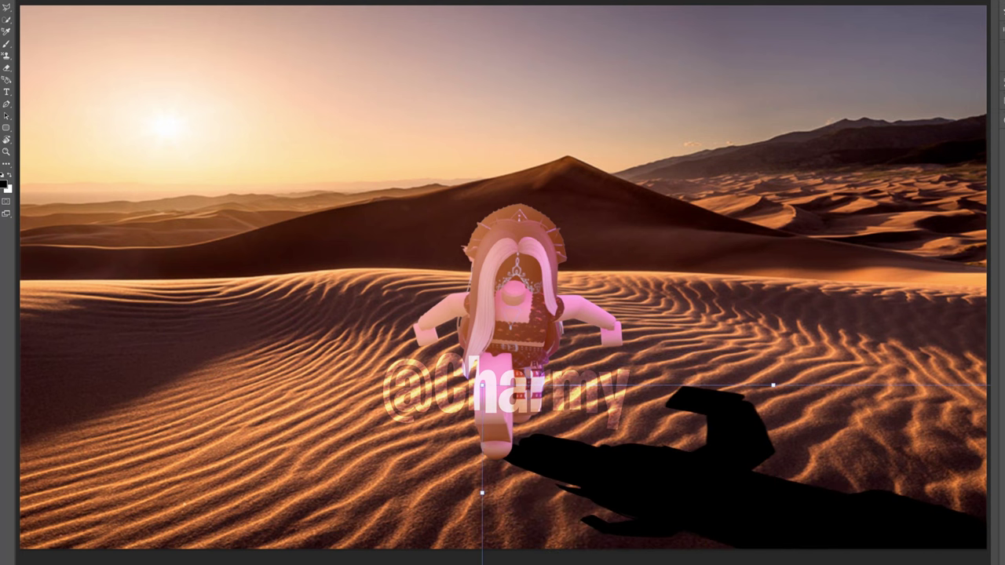
key("Return")
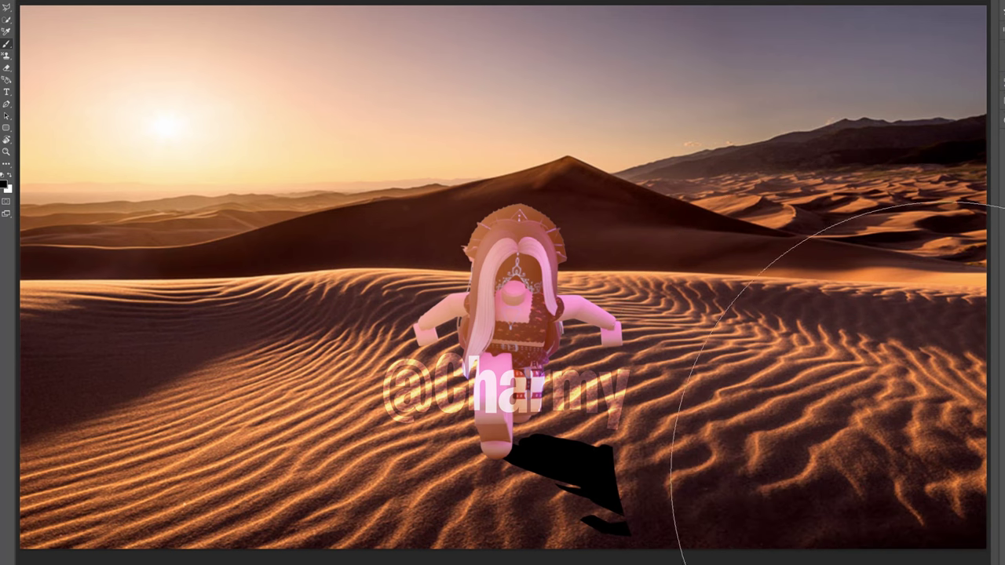
right_click(680, 397)
left_click(680, 397)
key("ctrl+z")
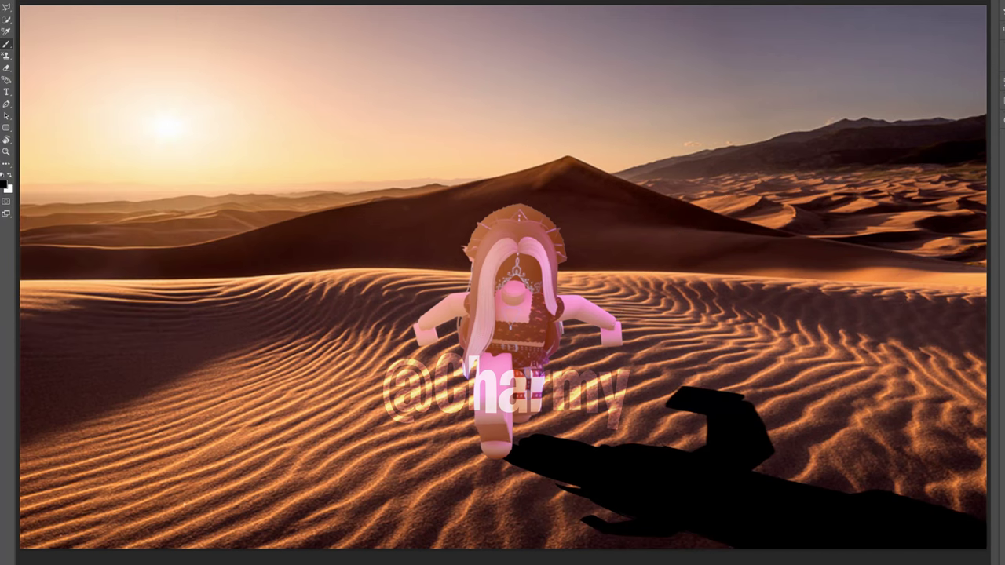
Fade the far end of the cast shadow with a large soft brush and make the shadow semi-transparent.
key("ctrl+minus")
mouse_move(804, 353)
left_mouse_down()
mouse_move(743, 290)
mouse_move(824, 308)
left_mouse_up()
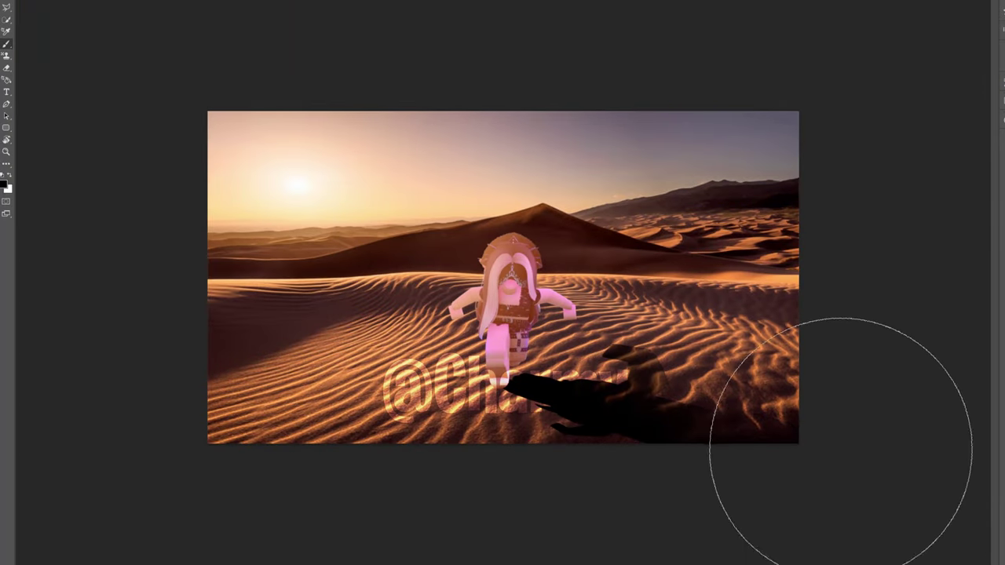
key("ctrl+t")
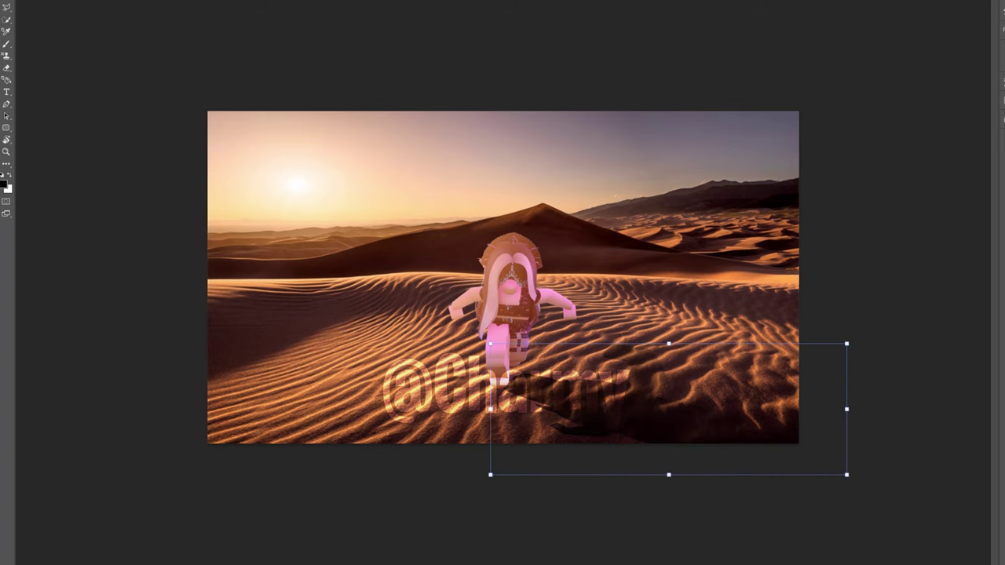
key("Return")
Darken the character with a shading layer and brush the light back in, keeping the side away from the sun shaded.
key("ctrl+plus")
key("b")
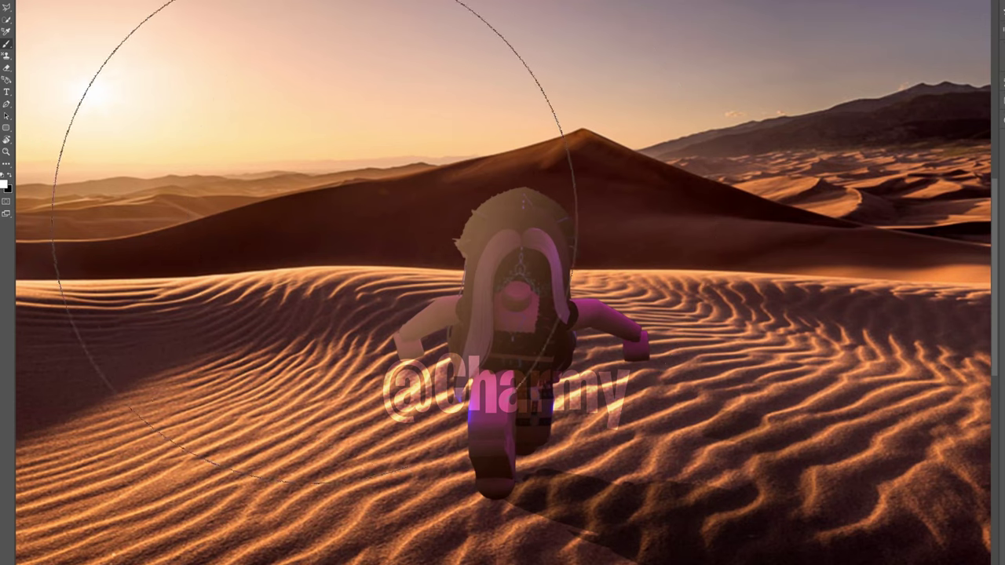
key("ctrl+minus")
right_click(339, 198)
key("Escape")
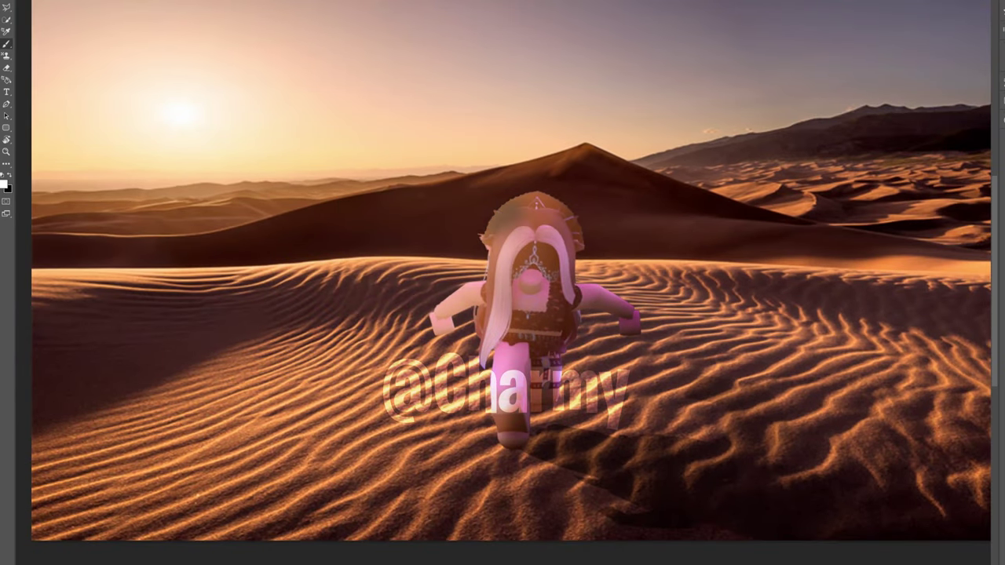
mouse_move(539, 228)
left_mouse_down()
mouse_move(537, 330)
mouse_move(549, 400)
mouse_move(613, 314)
left_mouse_up()
mouse_move(515, 298)
left_mouse_down()
mouse_move(551, 248)
mouse_move(553, 298)
left_mouse_up()
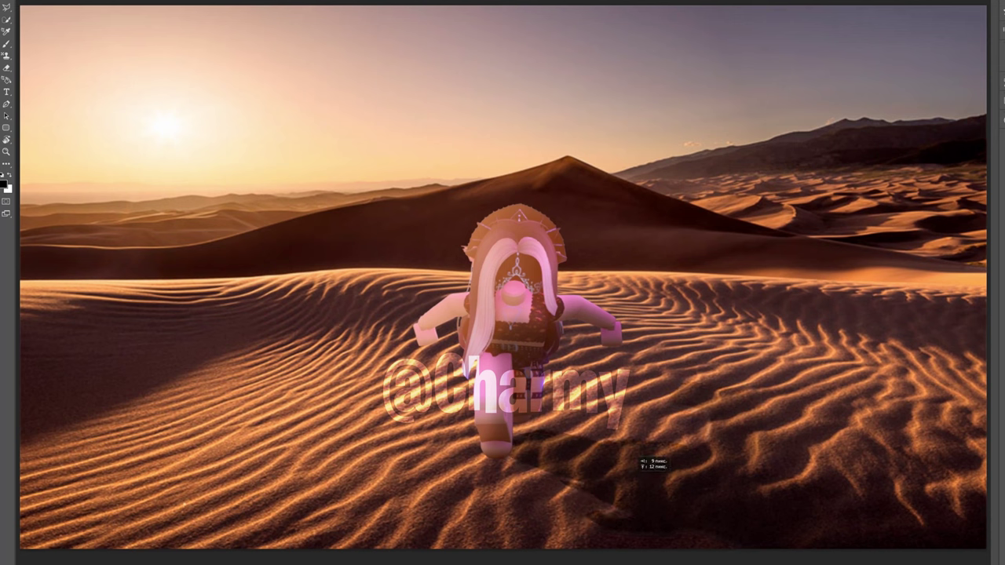
Nudge the cast shadow by about 9 px horizontally and 12 px vertically to align it with the character's foot.
left_click_drag(477, 476, 482, 492)
key("ctrl+t")
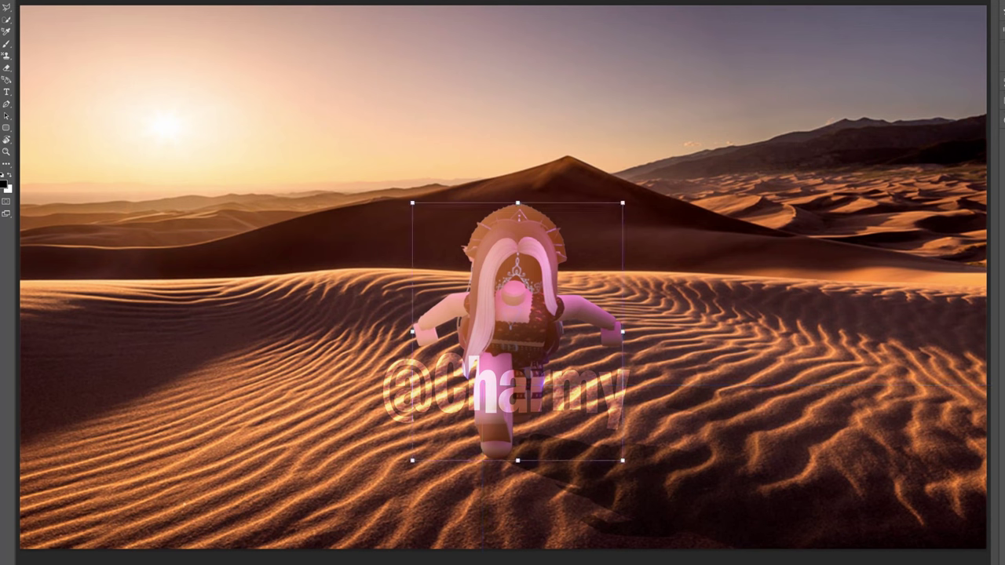
key("Return")
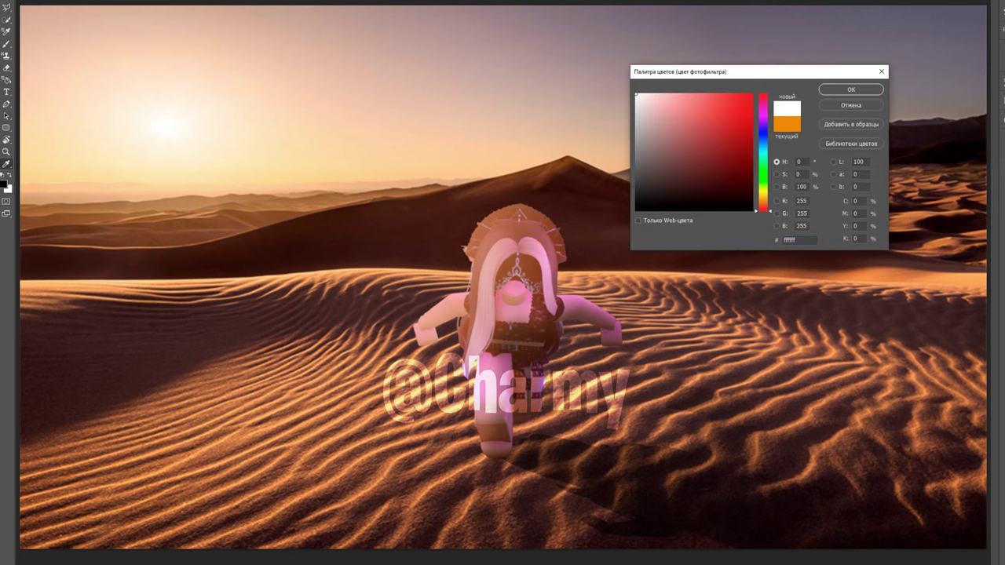
Tint the character with a moderate orange Photo Filter and brush the tint away from its sunlit side.
key("Escape")
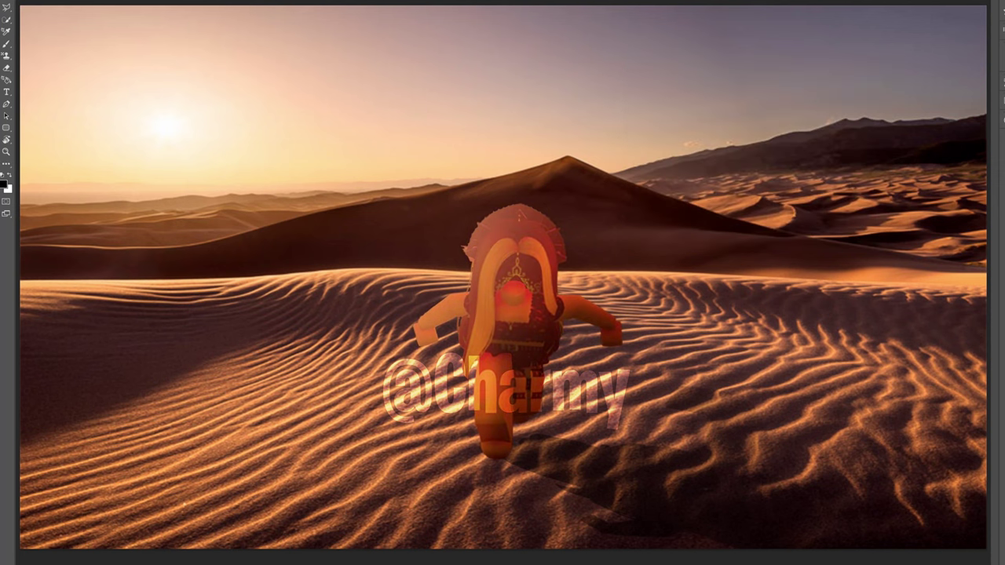
key("Return")
key("Return")
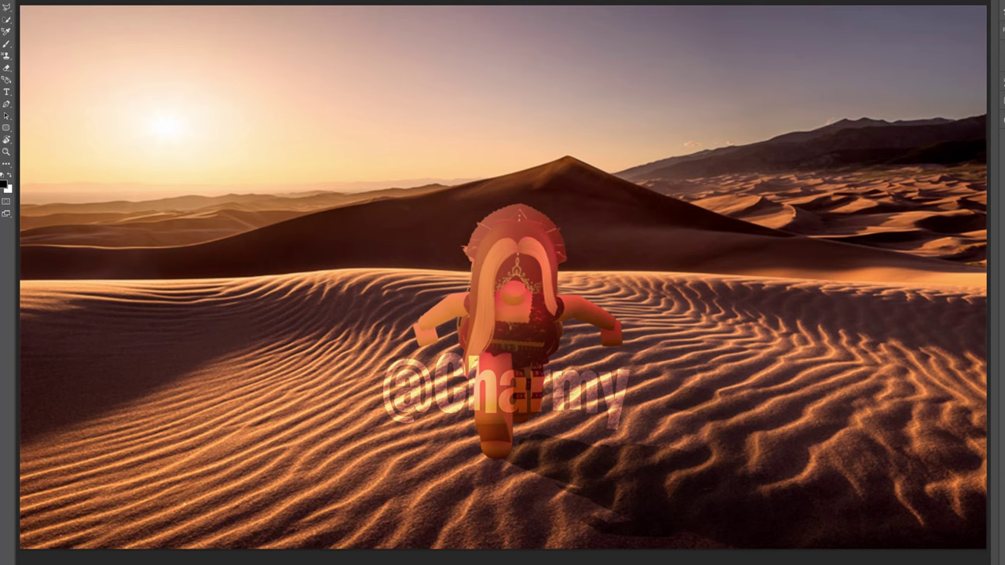
key("b")
mouse_move(487, 236)
left_mouse_down()
mouse_move(471, 283)
mouse_move(541, 267)
mouse_move(507, 349)
mouse_move(542, 259)
mouse_move(499, 400)
left_mouse_up()
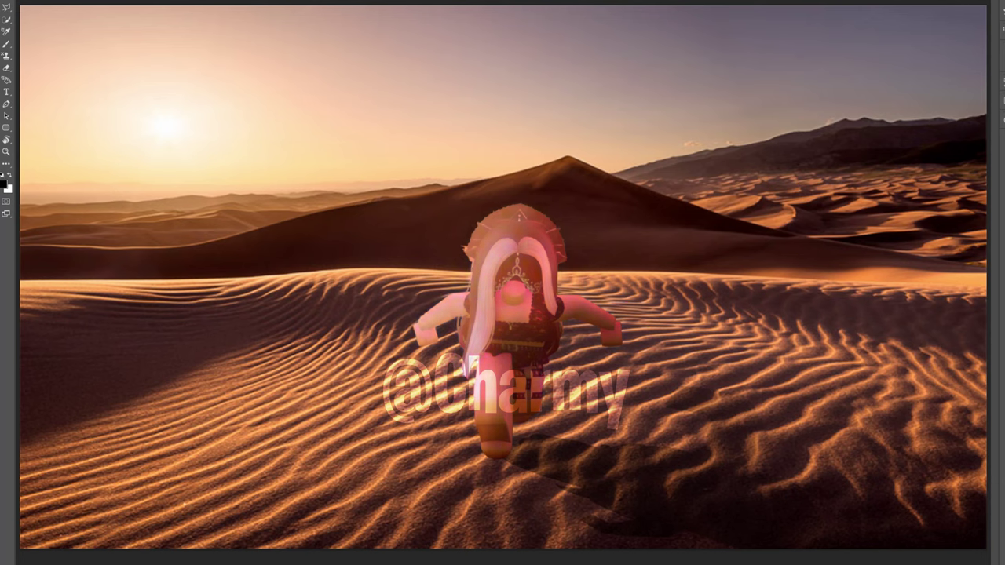
Strengthen the warm glow over the character's crown and sunlit side.
key("ctrl+t")
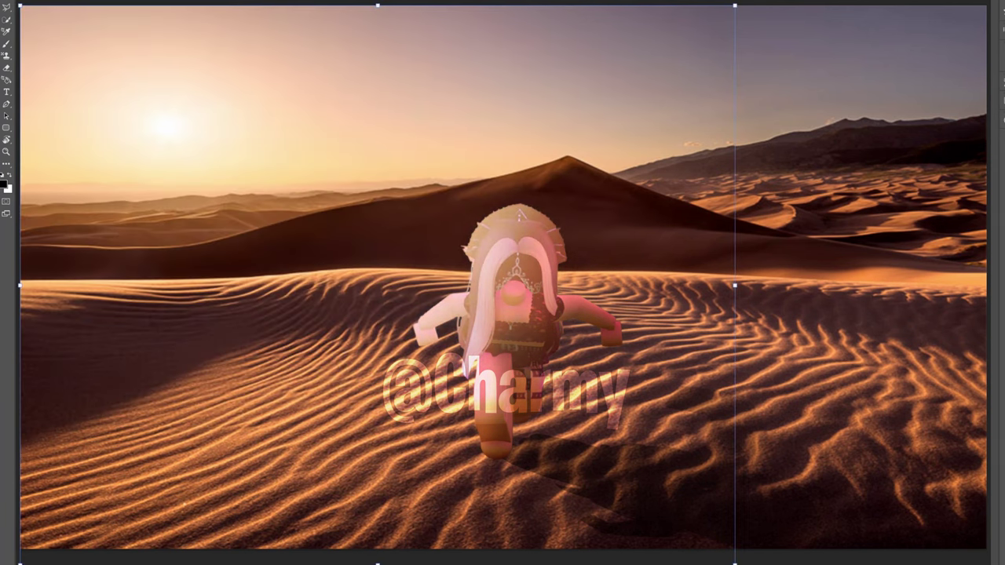
key("Return")
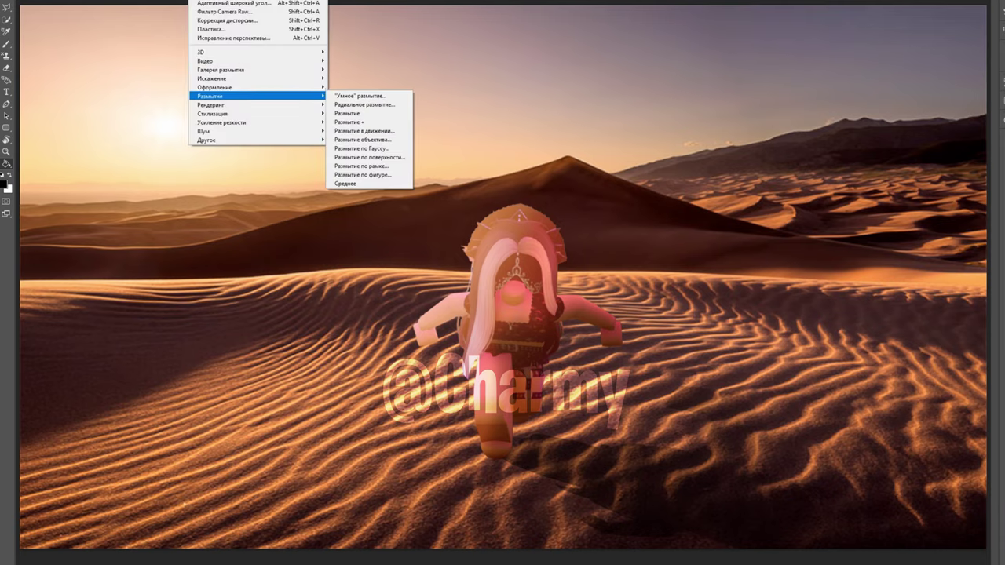
Fill a layer with black and render a Lens Flare on it with the 50-300 mm zoom lens at 100% brightness.
key("Return")
key("alt+BackSpace")
left_click(357, 162)
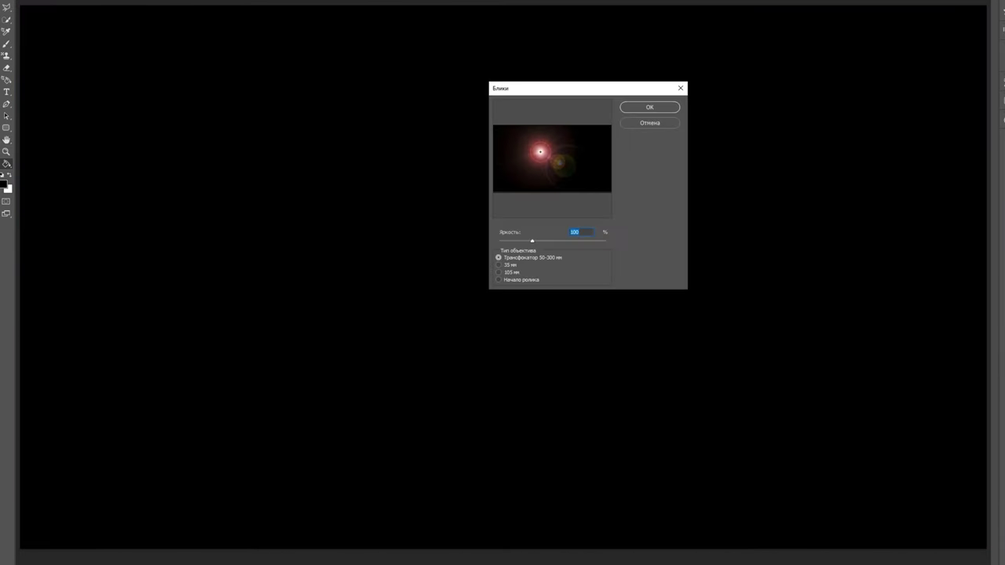
key("Return")
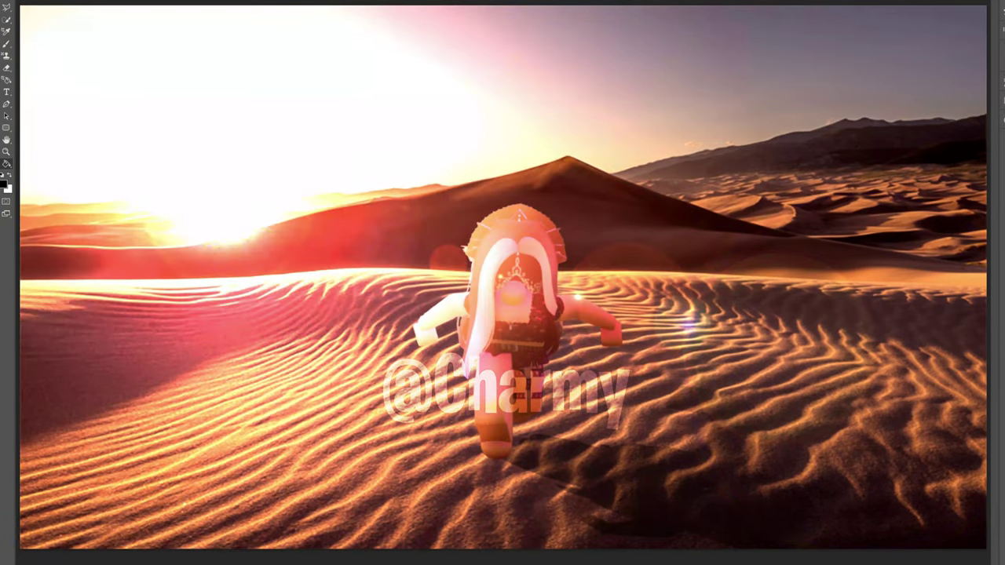
Resize the lens flare layer, blend it into the scene and brush away its unwanted parts over the sand and sky.
key("ctrl+t")
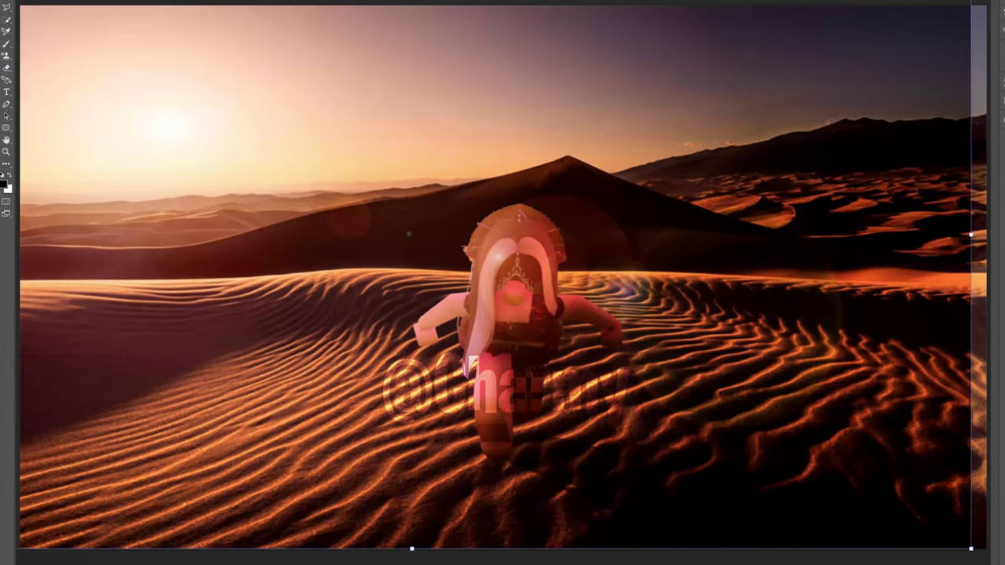
mouse_move(377, 298)
left_mouse_down()
mouse_move(393, 48)
mouse_move(486, 63)
mouse_move(943, 79)
mouse_move(628, 330)
left_mouse_up()
mouse_move(919, 157)
left_mouse_down()
mouse_move(707, 361)
mouse_move(78, 503)
mouse_move(510, 196)
mouse_move(220, 400)
left_mouse_up()
mouse_move(549, 220)
left_mouse_down()
mouse_move(510, 409)
mouse_move(596, 314)
mouse_move(455, 236)
mouse_move(691, 306)
mouse_move(581, 346)
left_mouse_up()
left_click_drag(427, 314, 447, 346)
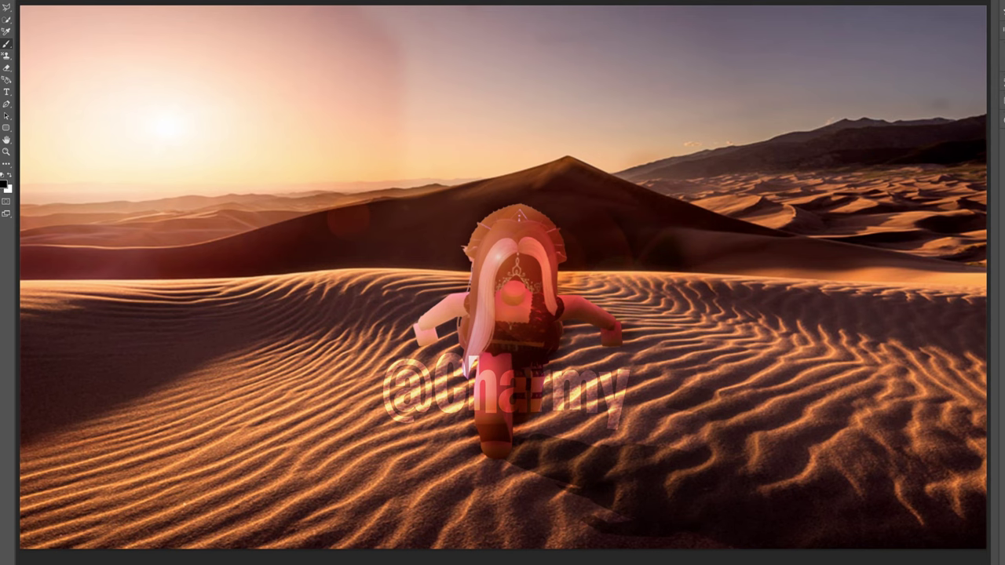
left_click_drag(341, 10, 377, 55)
Tint the desert background teal-green with a colour adjustment layer and invert its mask to hide the tint.
key("ctrl+minus")
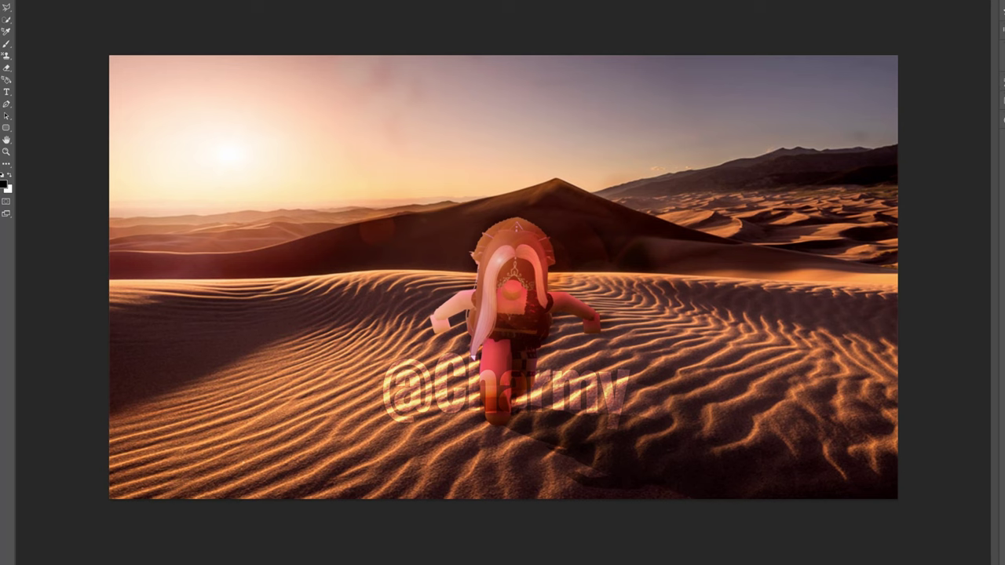
key("ctrl+t")
key("Escape")
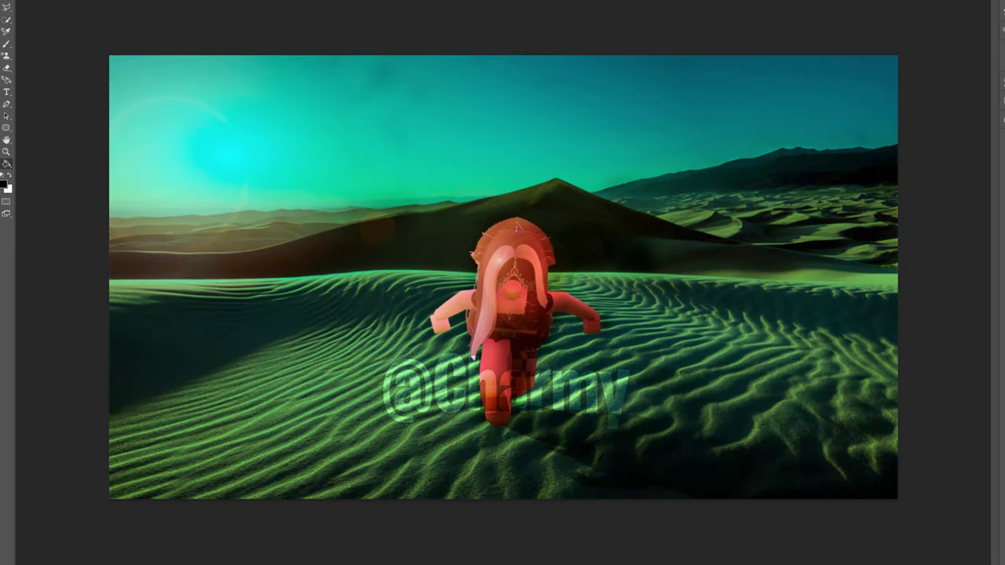
key("ctrl+z")
key("ctrl+shift+z")
key("ctrl+i")
key("b")
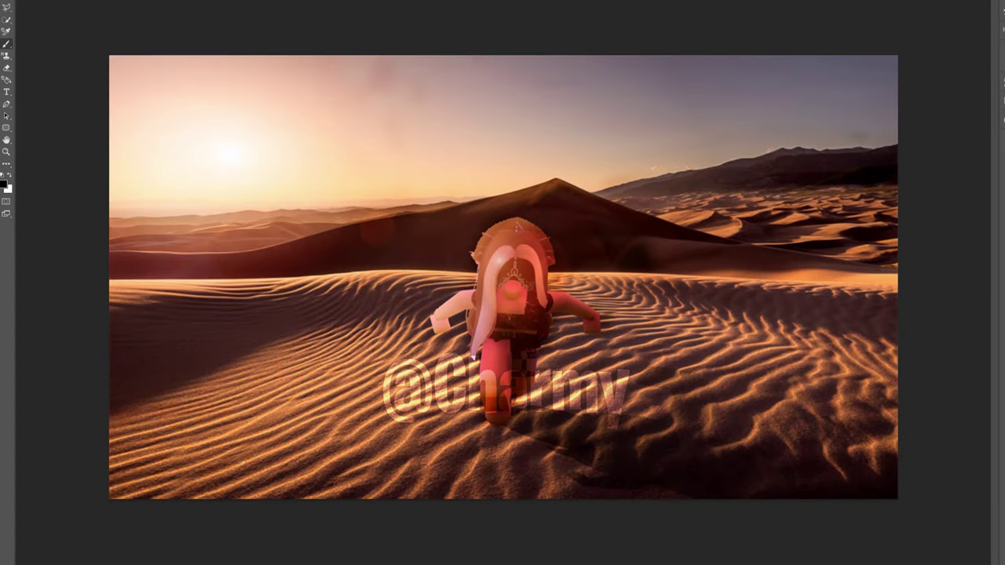
Paint the teal tint back over the sky only and blend it softly with the sunset colours.
key("x")
left_click_drag(895, 125, 137, 163)
key("ctrl+z")
left_click_drag(636, 65, 895, 130)
mouse_move(863, 87)
left_mouse_down()
mouse_move(707, 125)
mouse_move(613, 134)
mouse_move(519, 117)
mouse_move(463, 149)
mouse_move(126, 86)
mouse_move(424, 102)
mouse_move(236, 141)
mouse_move(173, 95)
left_mouse_up()
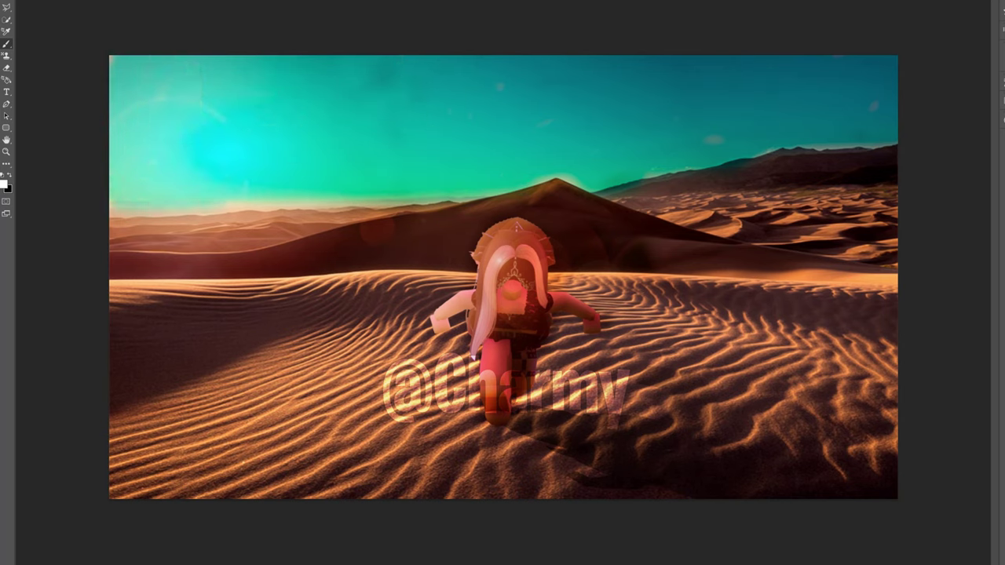
key("shift+alt+f")
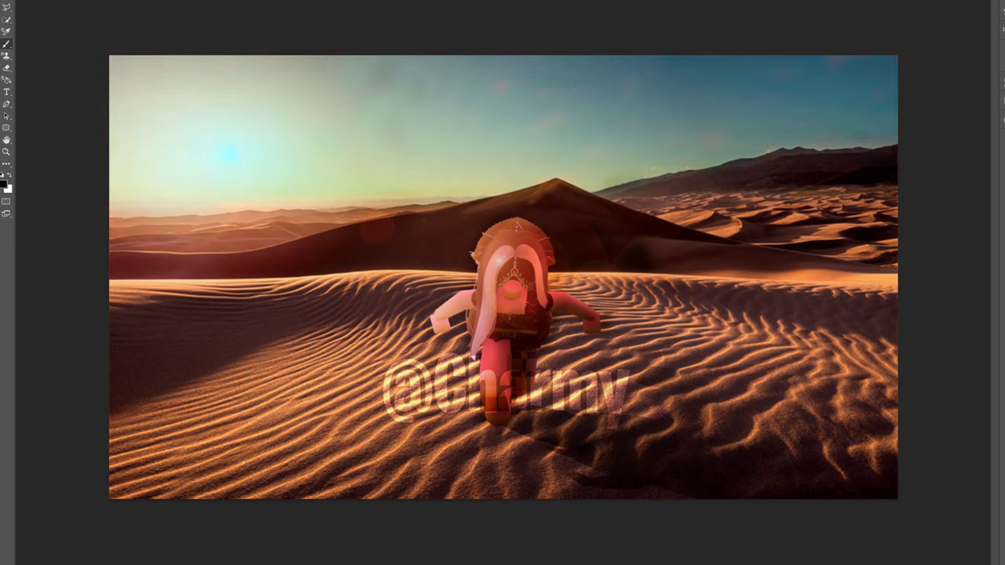
Place an offset copy of the character behind it, fill the copy with black and blur it into a soft shadow.
key("ctrl+t")
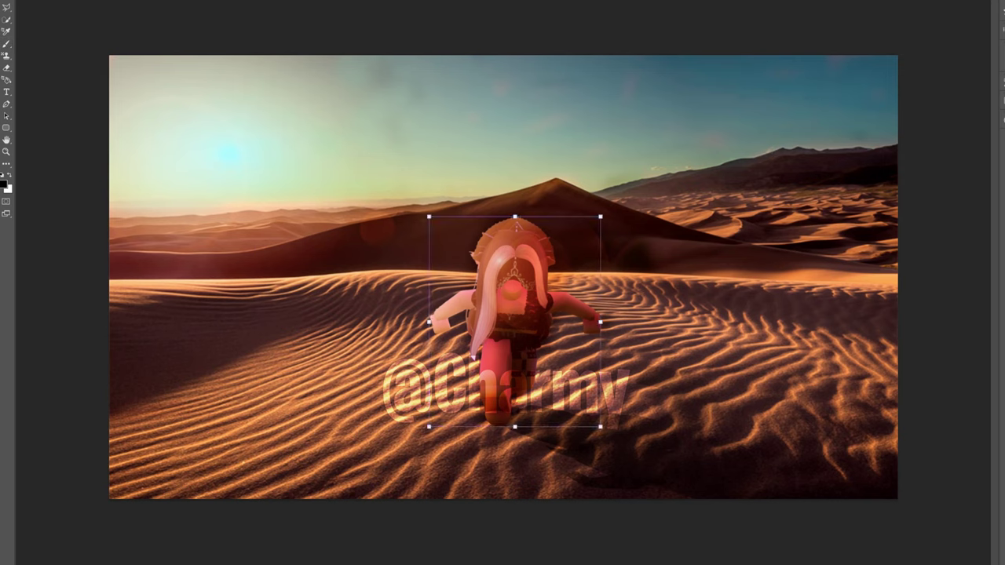
mouse_move(516, 226)
left_mouse_down()
mouse_move(556, 213)
mouse_move(532, 230)
left_mouse_up()
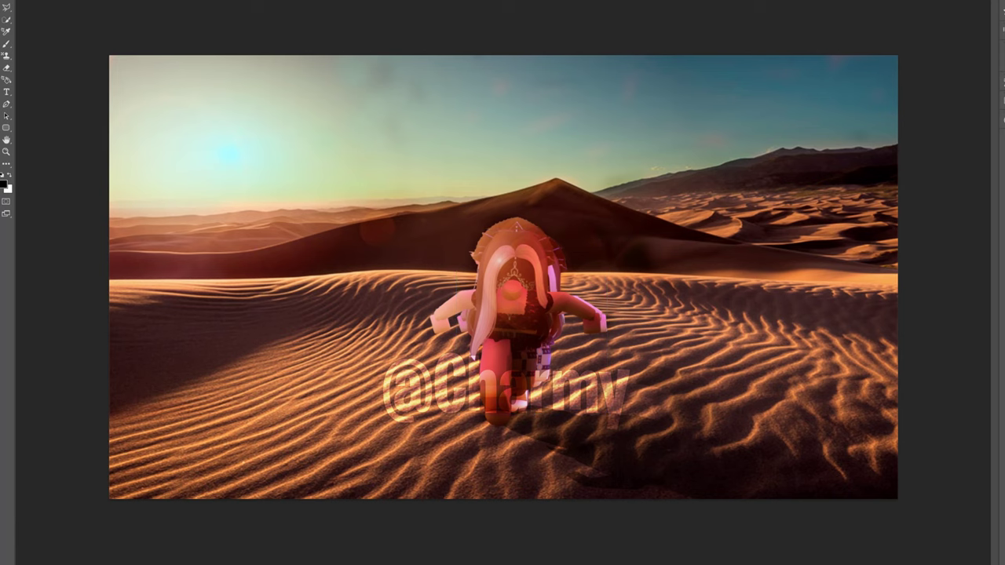
key("shift+Right")
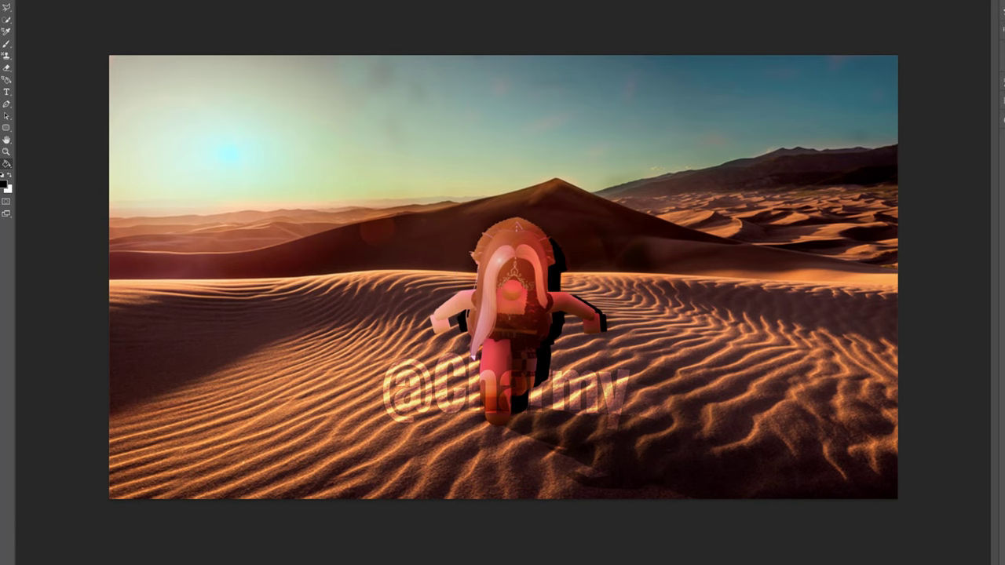
left_click(236, 29)
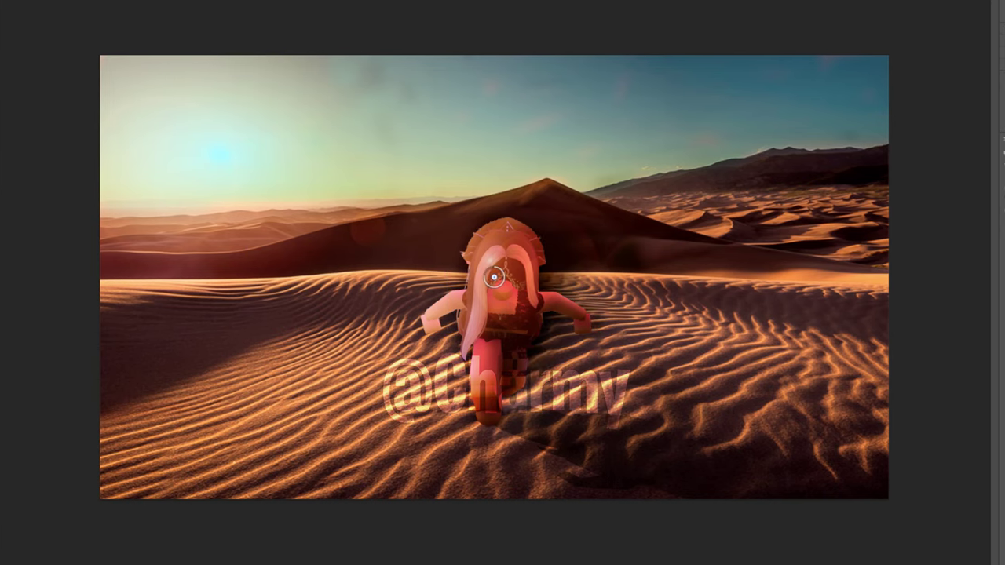
key("Return")
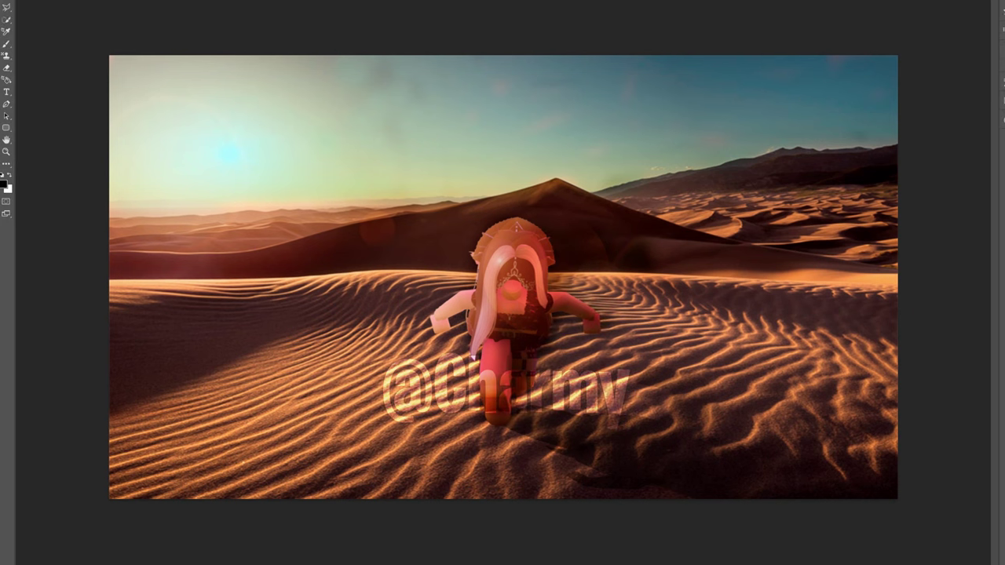
Try other blending looks on the character and lens flare layers.
key("ctrl+minus")
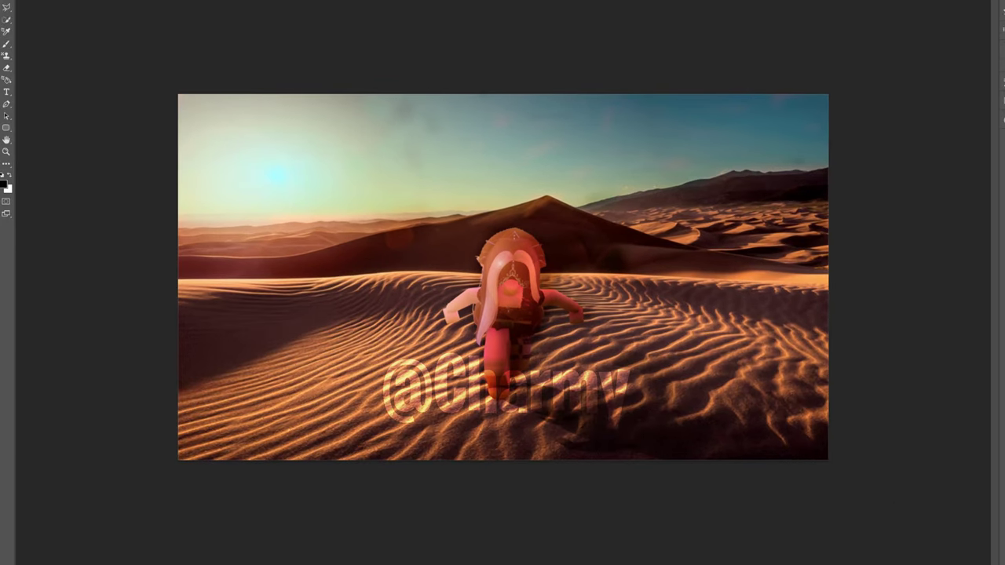
key("ctrl+plus")
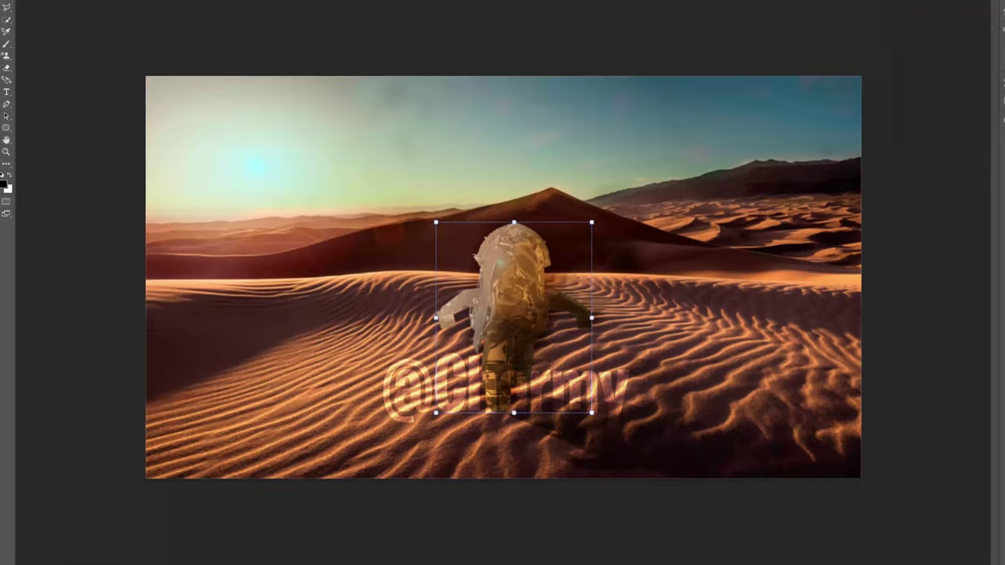
key("shift+plus")
key("shift+plus")
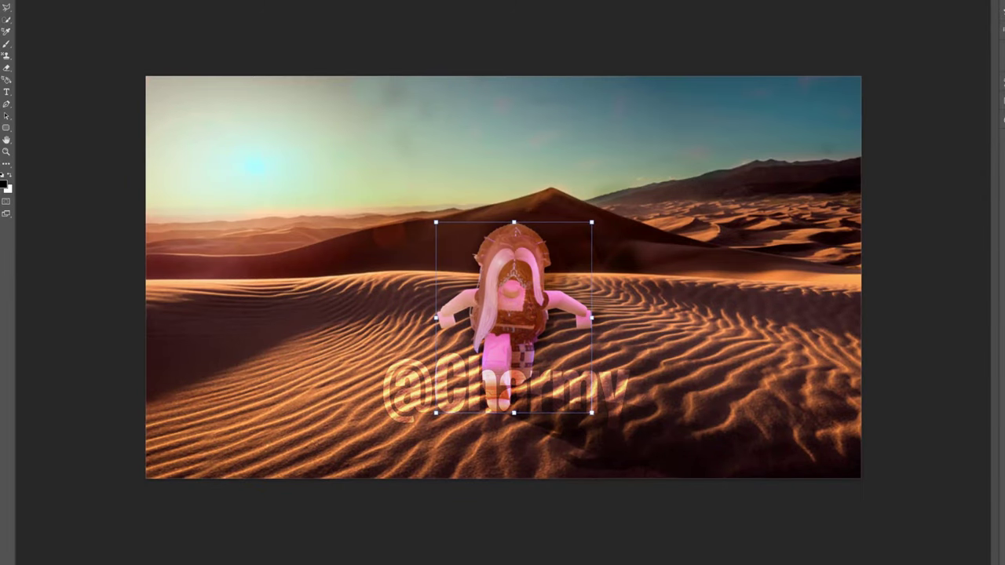
key("shift+plus")
key("shift+plus")
key("shift+plus")
key("shift+plus")
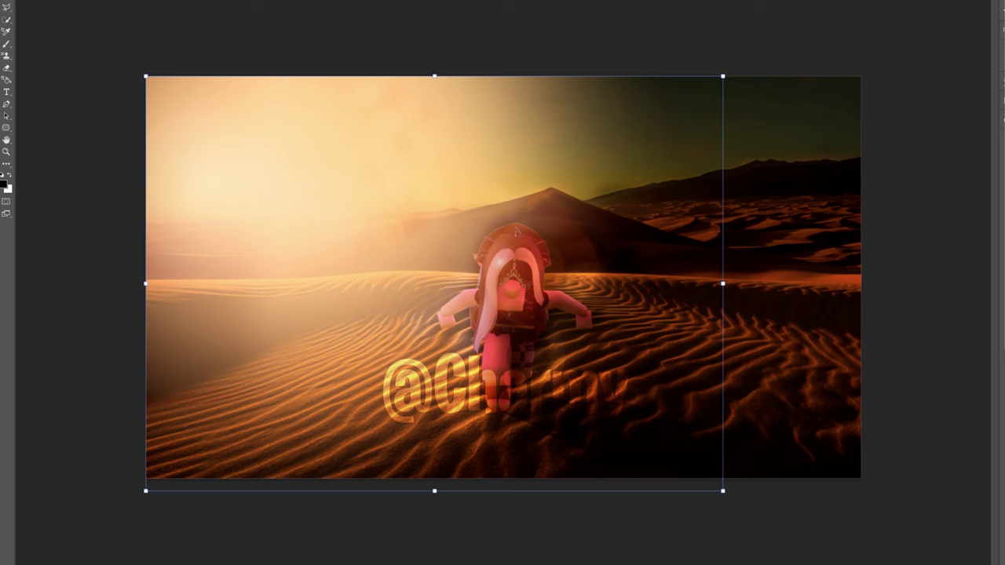
key("shift+plus")
left_click(515, 230)
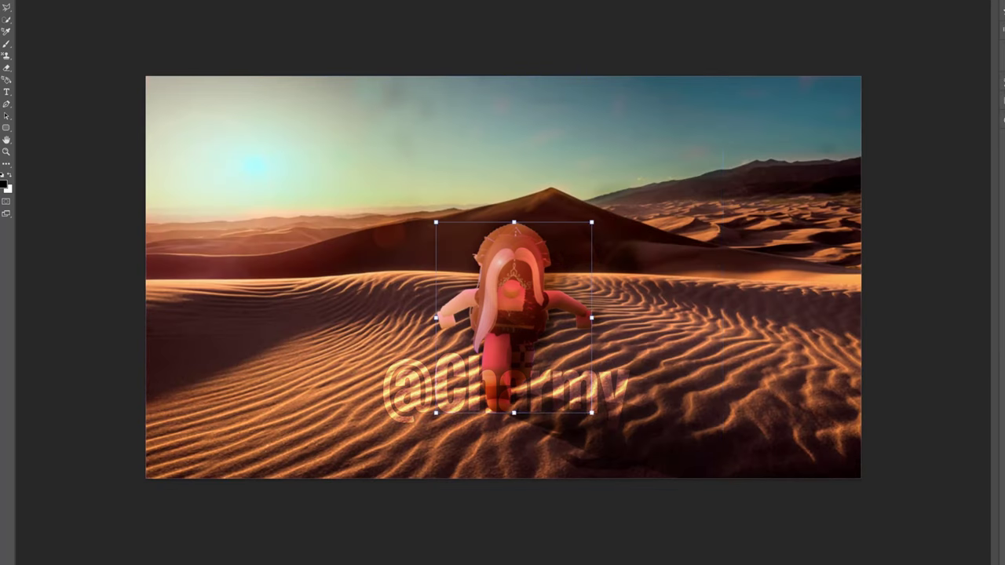
key("ctrl+z")
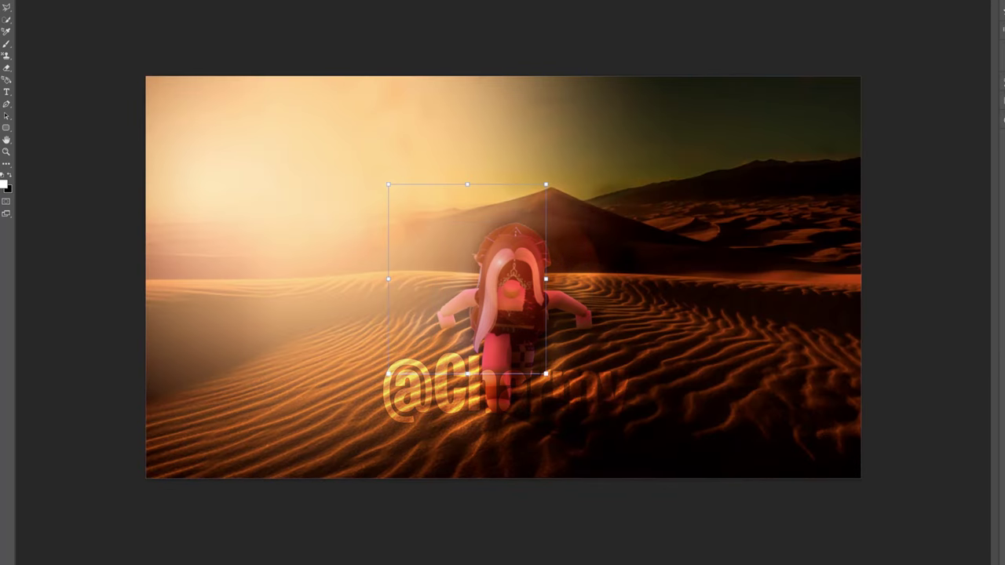
key("alt+bracketright")
key("shift+plus")
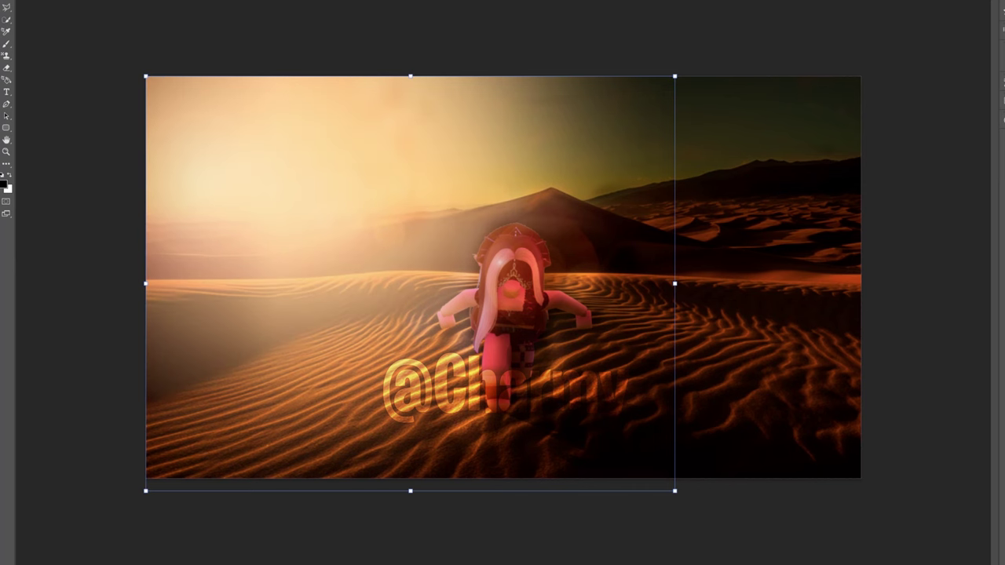
key("shift+plus")
key("Delete")
Sharpen the character with Unsharp Mask at amount 266%, radius 4.9 pixels and threshold 39.
key("alt+t")
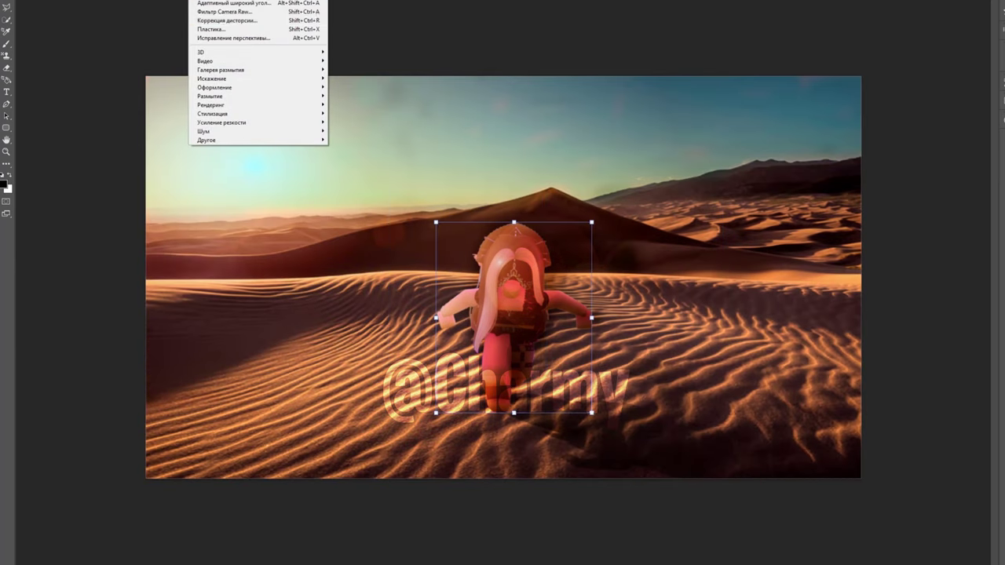
mouse_move(259, 122)
left_click(366, 131)
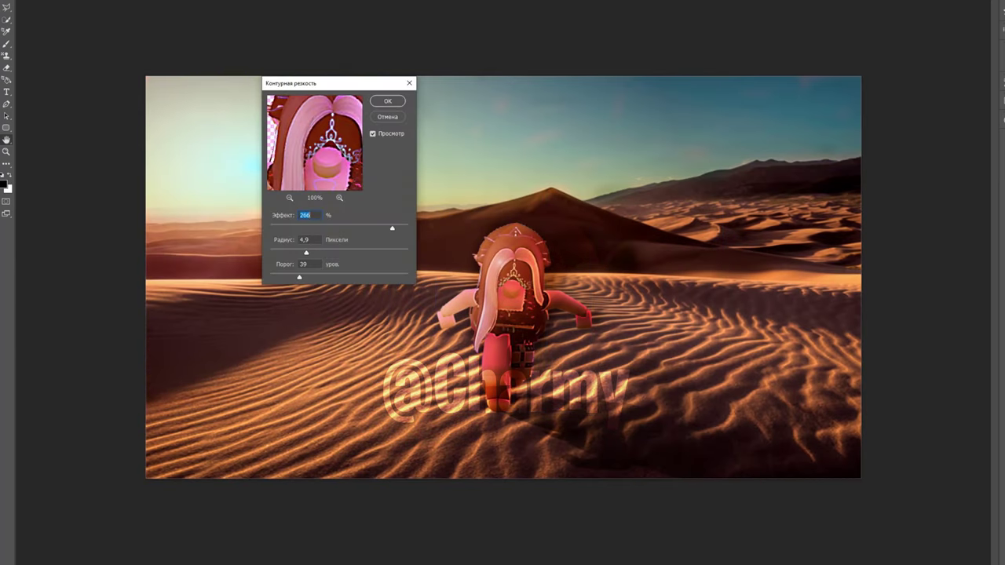
key("Return")
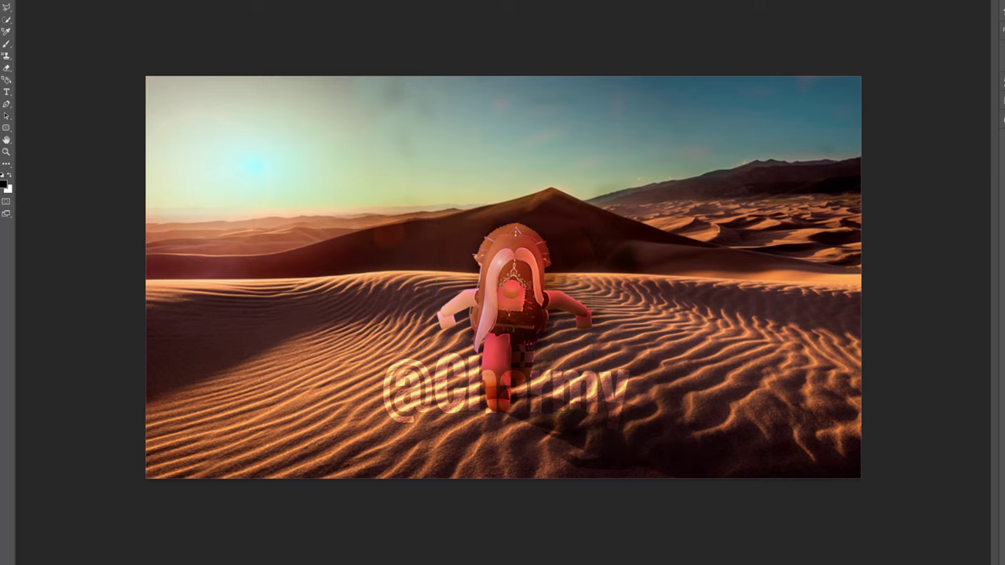
Select the sky and distant dunes above the sand ridge and separate them from the foreground sand onto their own layer.
key("ctrl+t")
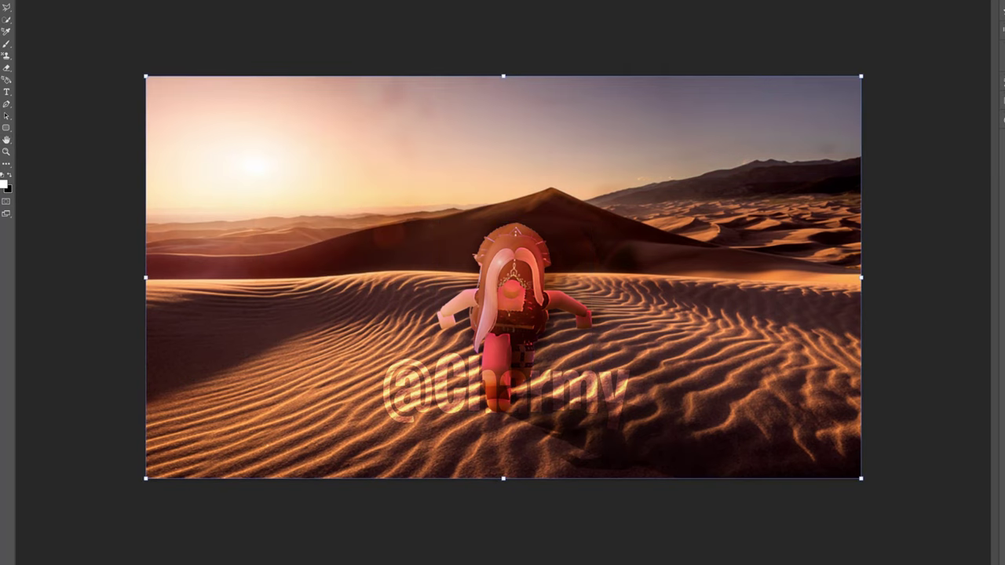
key("Escape")
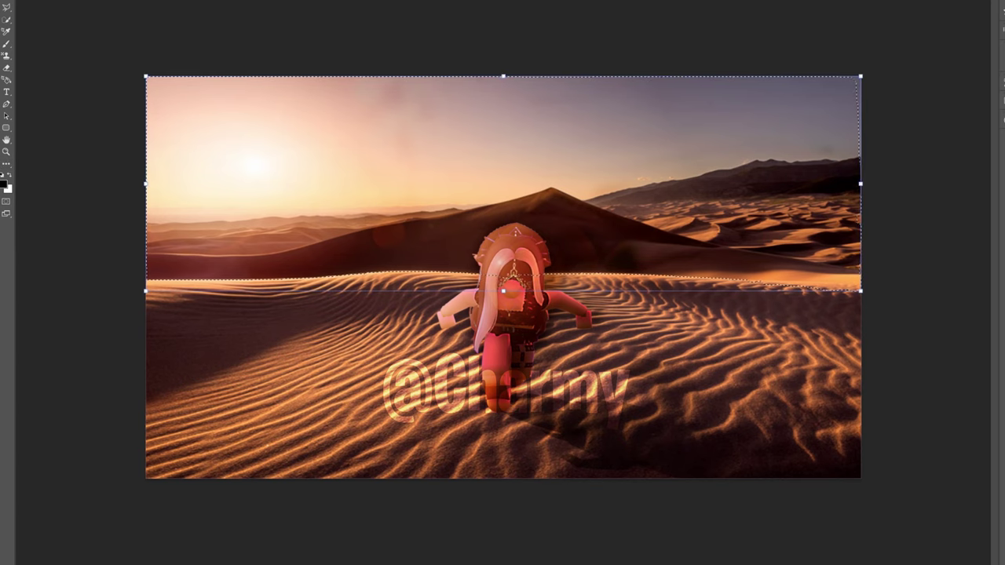
right_click(488, 234)
left_click(550, 304)
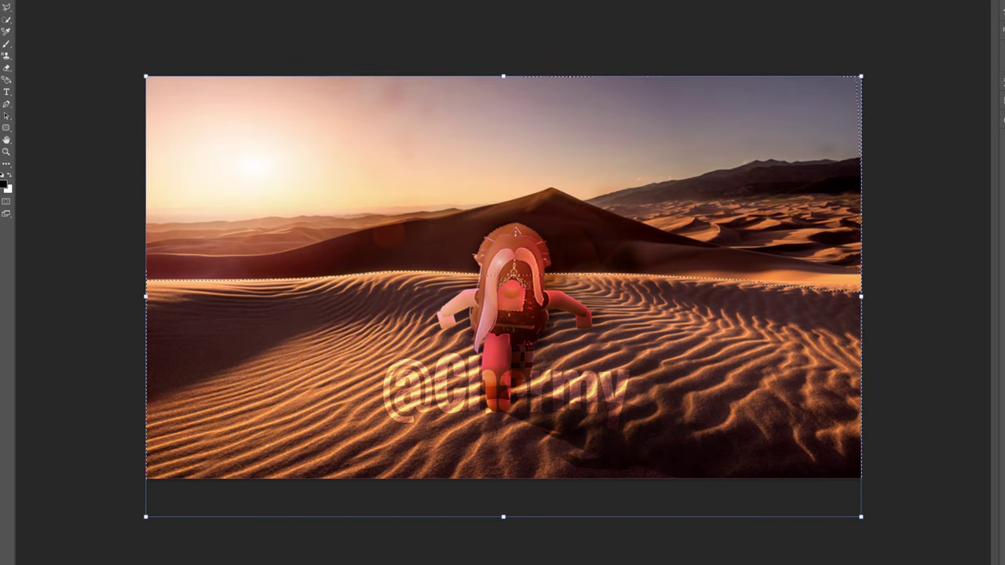
right_click(731, 382)
left_click(781, 394)
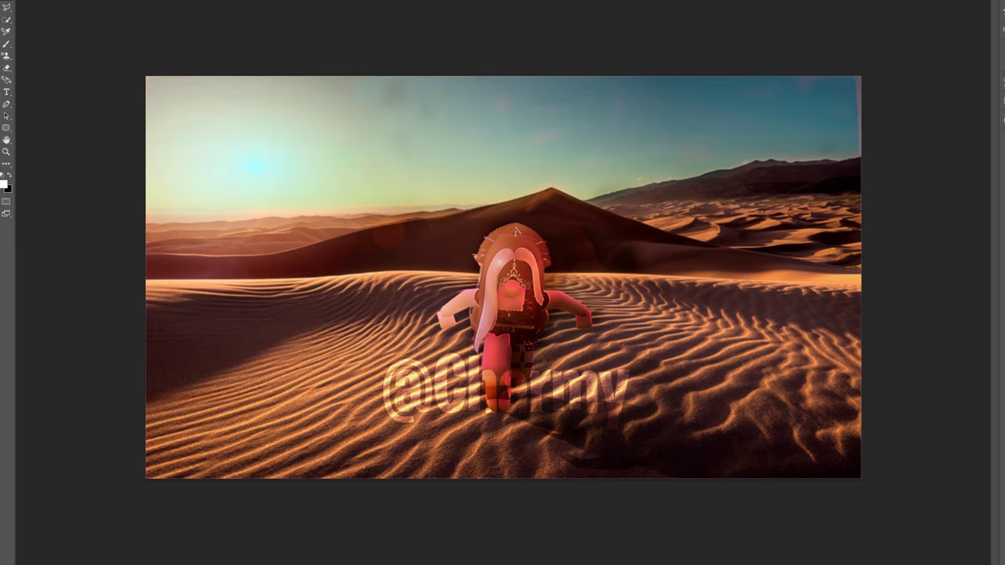
Try a strong Blur Gallery blur on the sky and distant dunes.
key("alt+t")
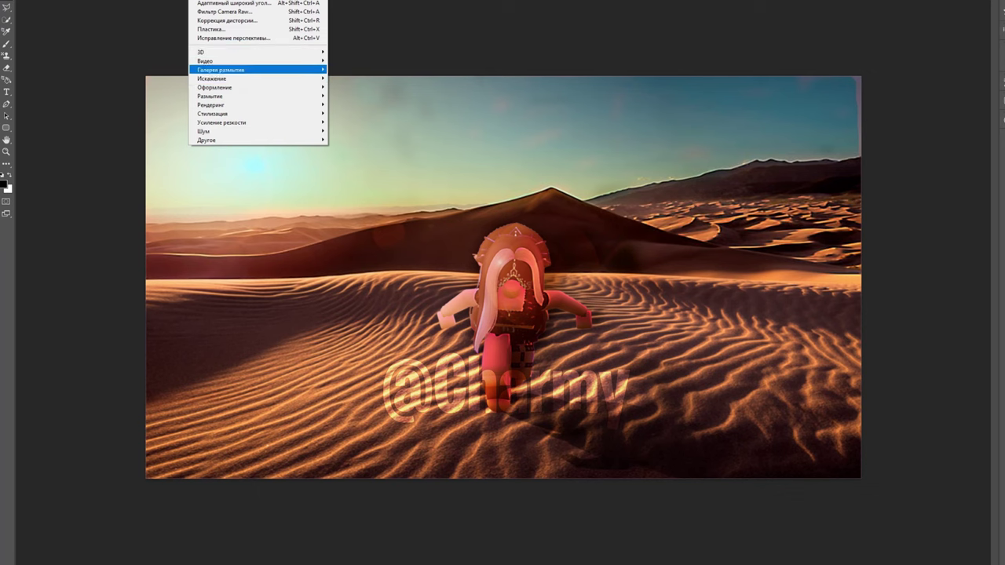
key("Right")
key("Return")
key("Return")
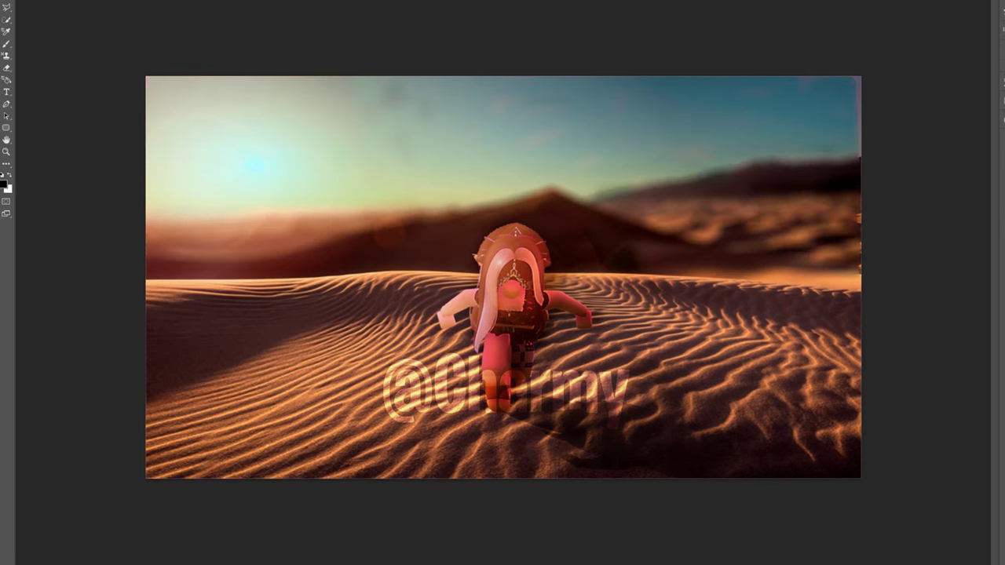
key("ctrl+z")
Blur the sky and distant dunes more gently, keeping the character and foreground sand sharp.
key("ctrl+a")
key("alt+t")
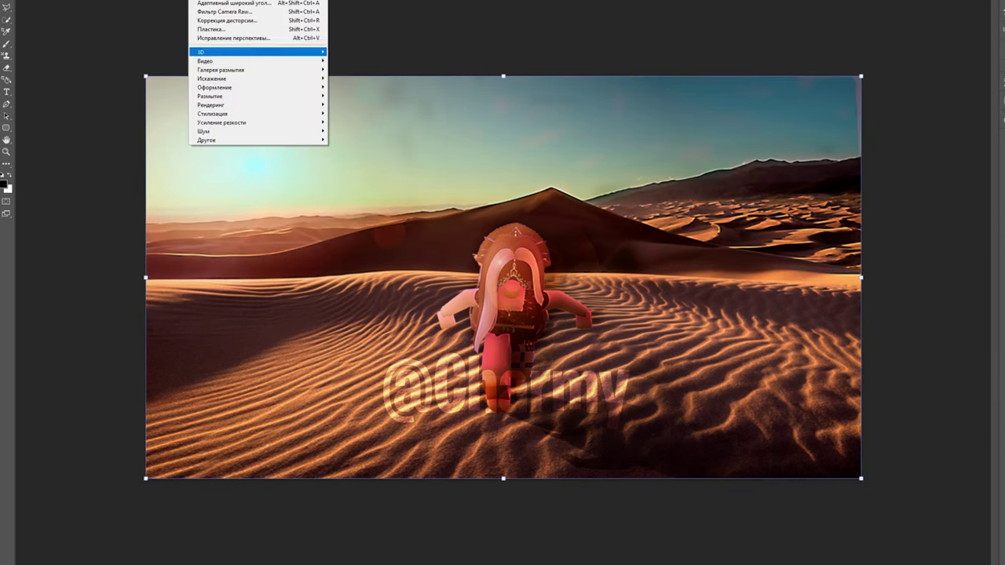
key("Right")
key("Return")
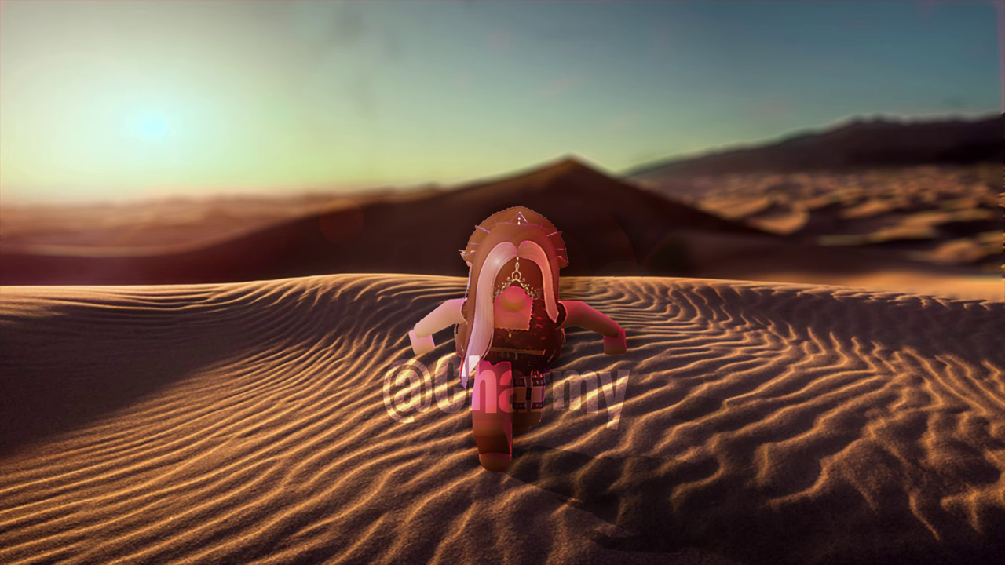